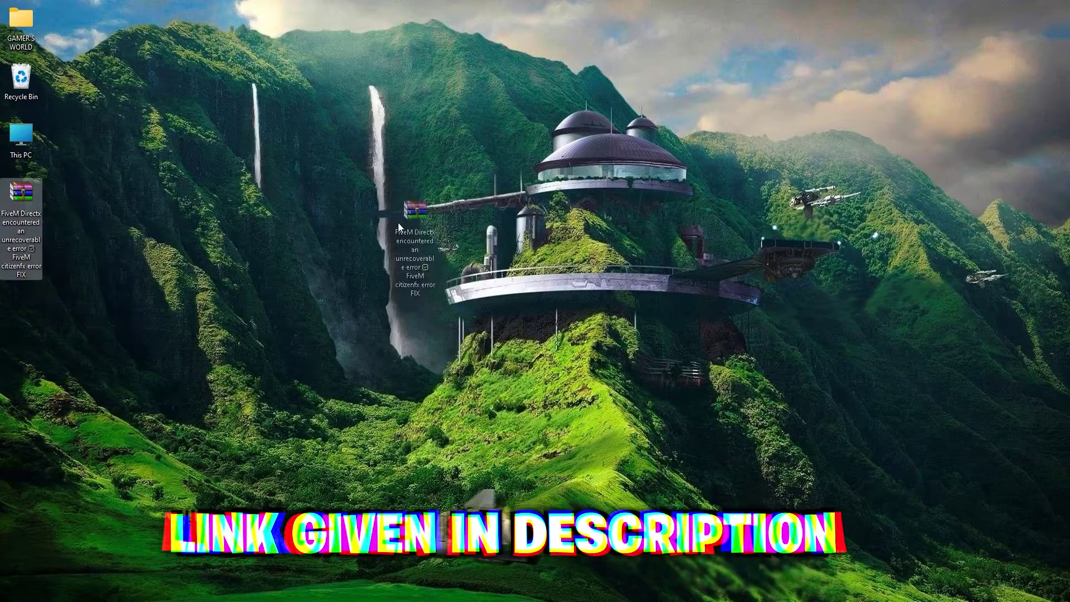
# Open the FiveM Directx error FIX archive and extract its folder to the desktop
pyautogui.moveTo(437, 250); pyautogui.dragTo(453, 262)
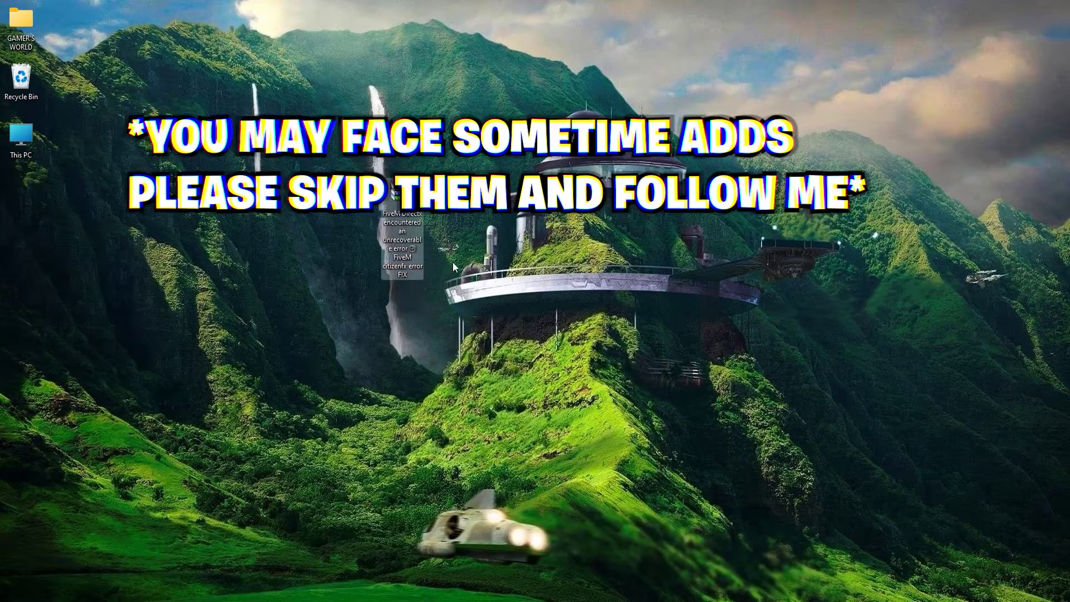
pyautogui.doubleClick(403, 221)
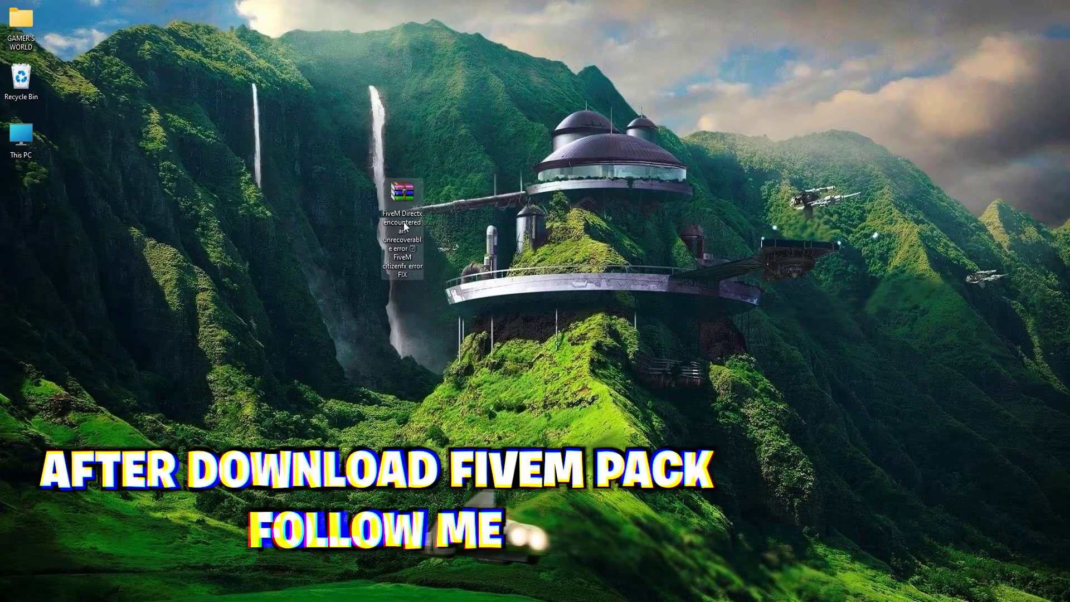
pyautogui.moveTo(353, 109); pyautogui.dragTo(729, 92)
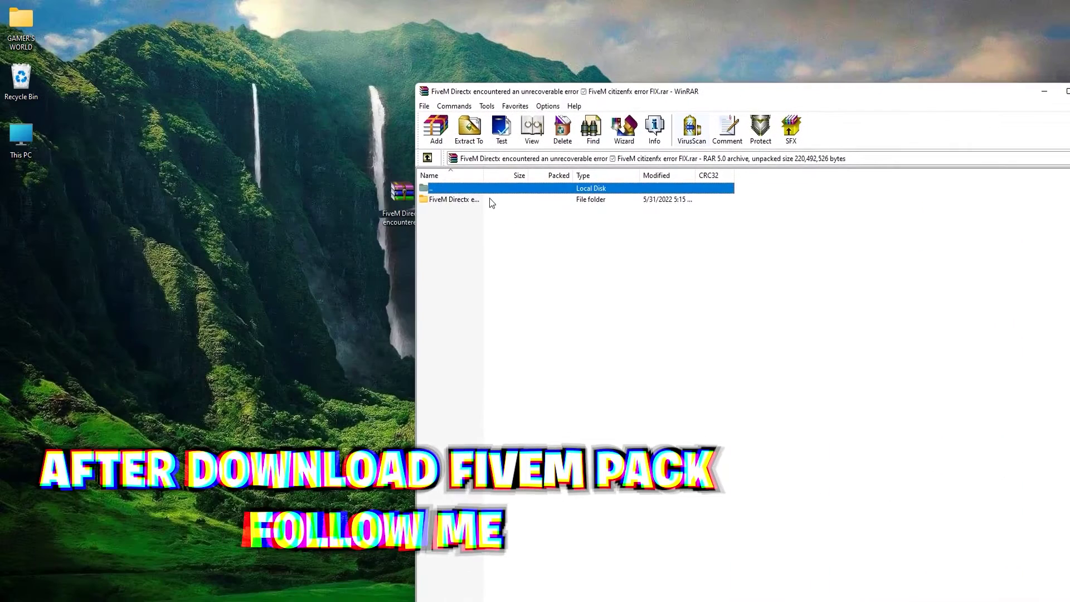
pyautogui.click(458, 199)
pyautogui.moveTo(457, 198); pyautogui.dragTo(464, 142)
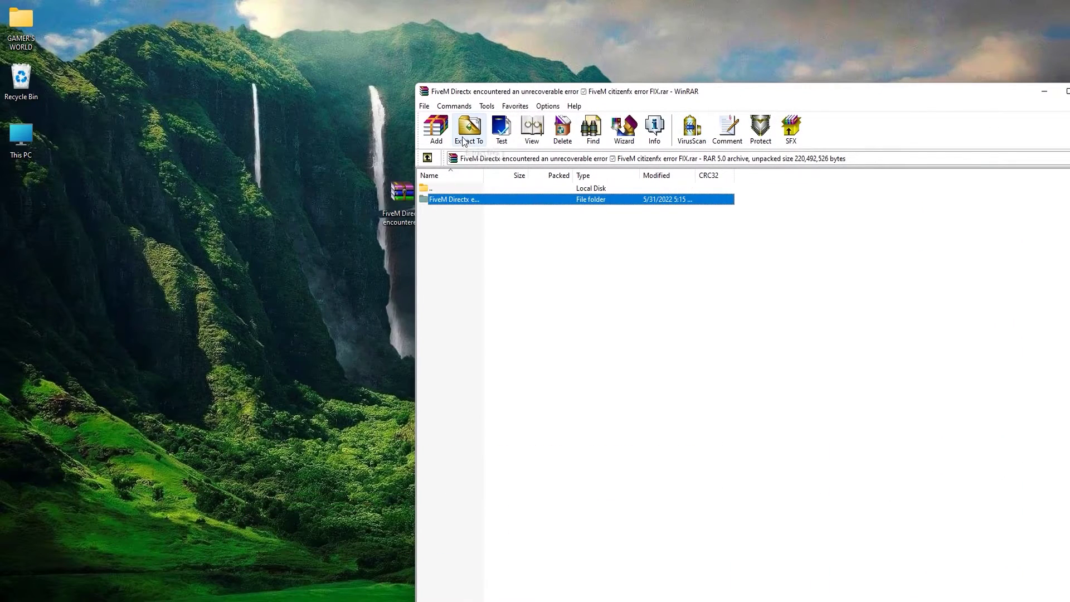
pyautogui.click(592, 500)
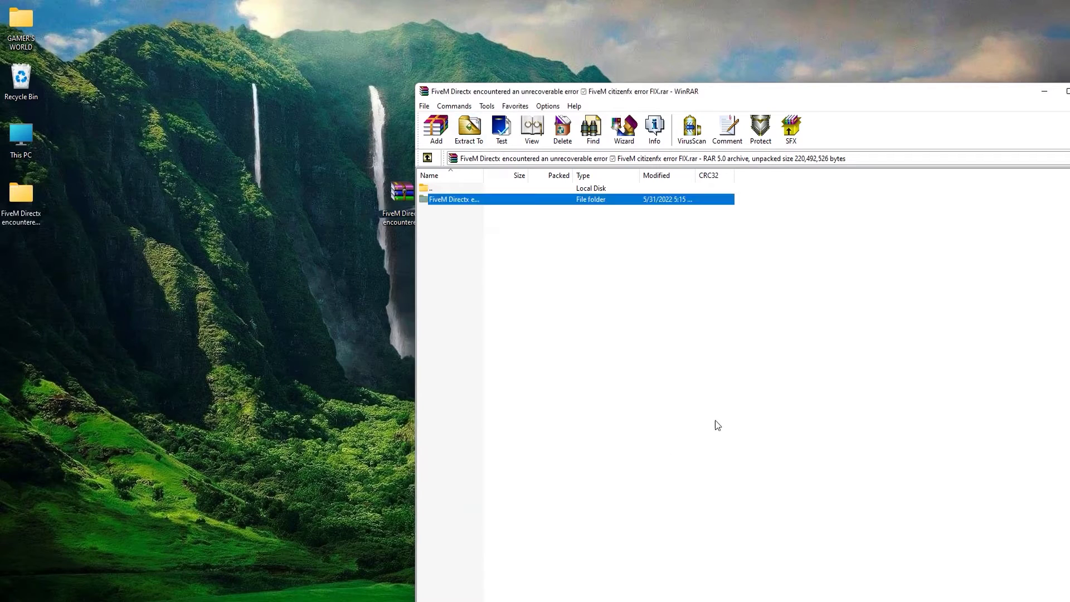
# Close the archive window and delete the FiveM fix archive from the desktop
pyautogui.moveTo(768, 91); pyautogui.dragTo(502, 118)
pyautogui.click(826, 119)
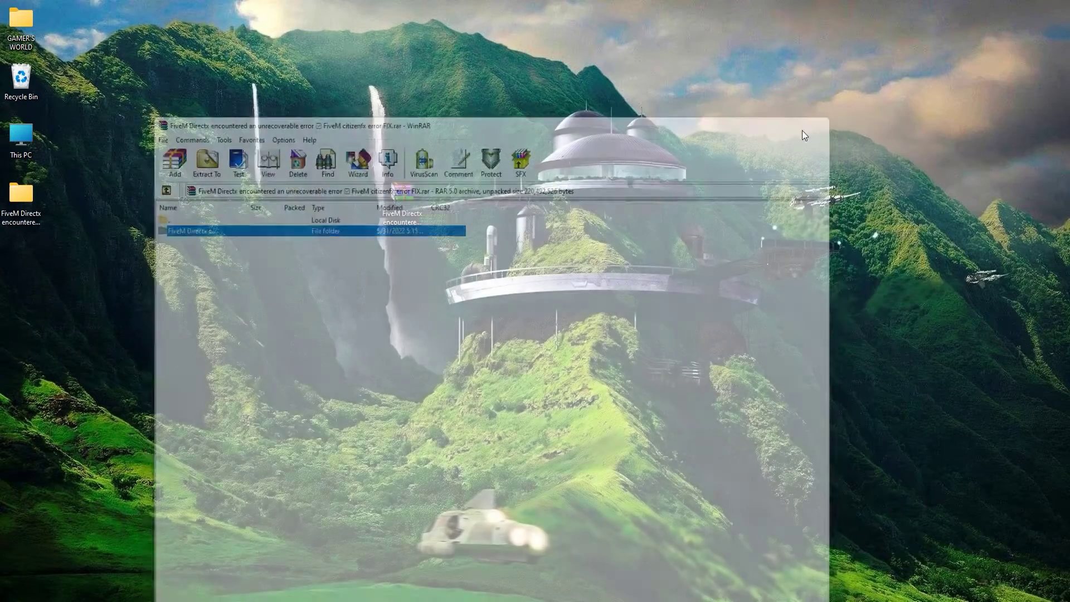
pyautogui.click(391, 214)
pyautogui.press('Delete')
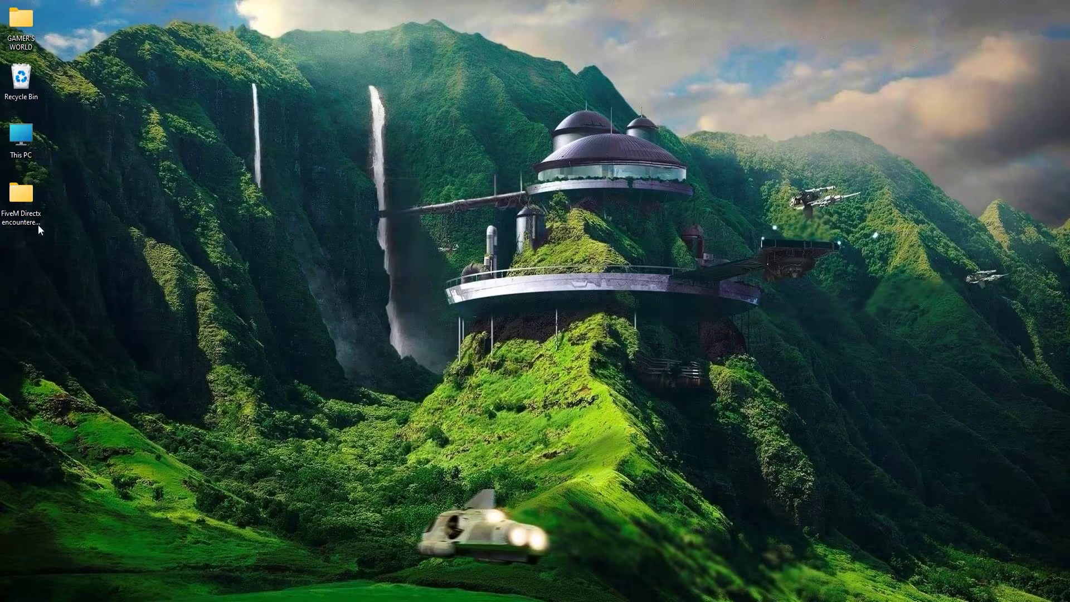
# Open the extracted FiveM fix folder in a maximized window and display its contents as extra large icons
pyautogui.moveTo(38, 225); pyautogui.dragTo(405, 197)
pyautogui.doubleClick(405, 196)
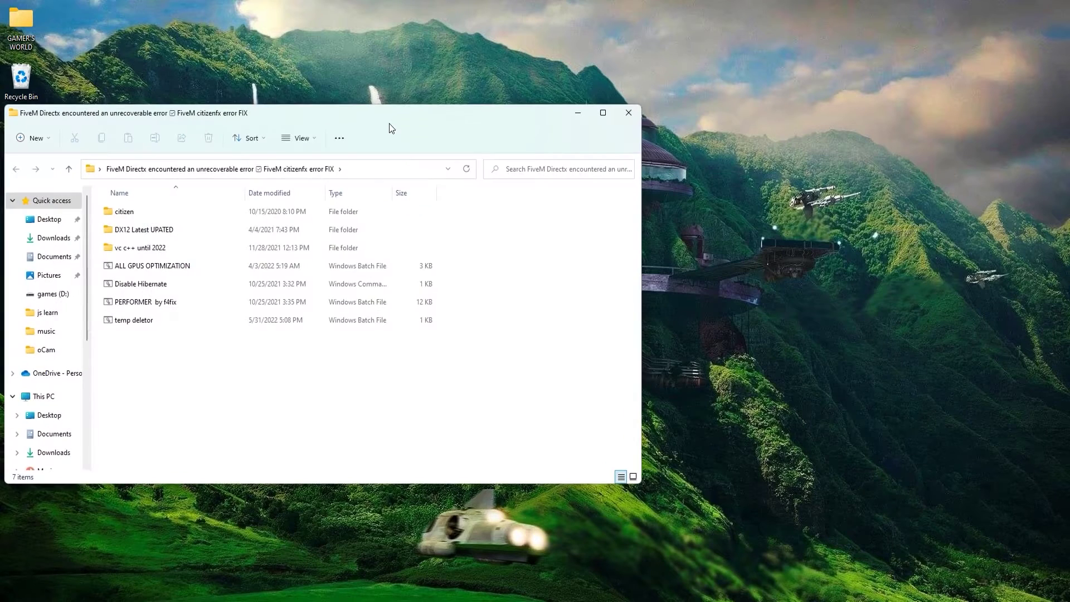
pyautogui.doubleClick(390, 122)
pyautogui.click(389, 119)
pyautogui.click(283, 31)
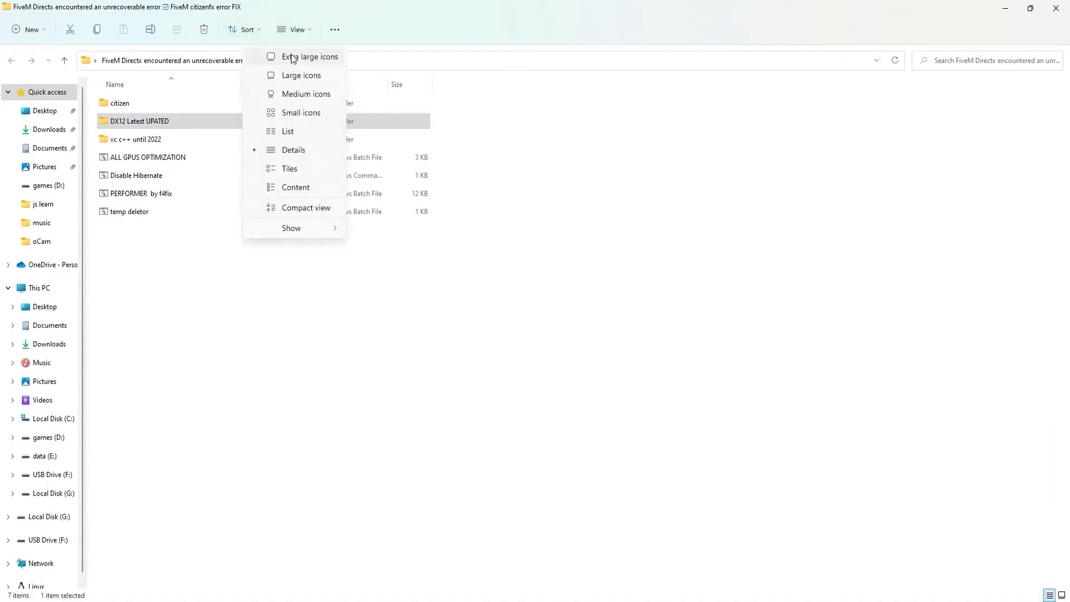
pyautogui.click(290, 55)
pyautogui.moveTo(840, 437); pyautogui.dragTo(204, 209)
pyautogui.click(295, 295)
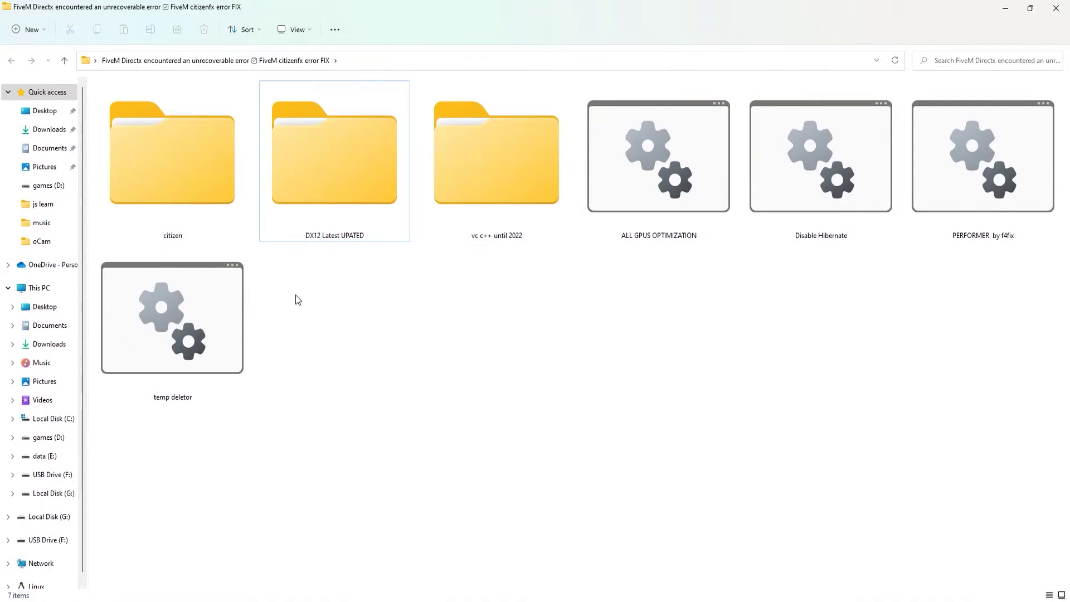
# Copy the citizen folder from the FiveM fix pack
pyautogui.rightClick(175, 217)
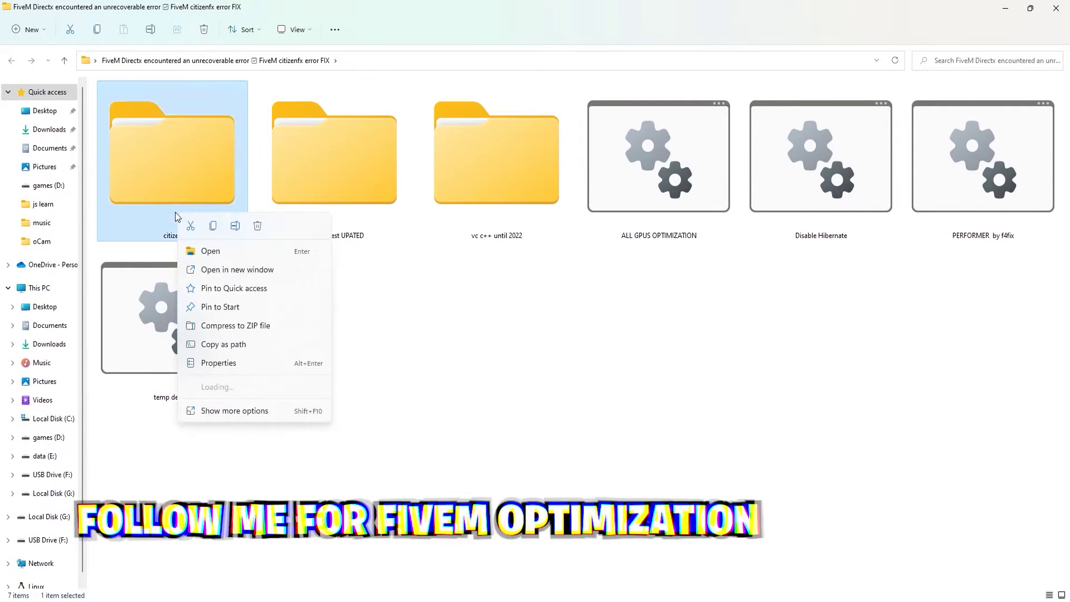
pyautogui.click(237, 414)
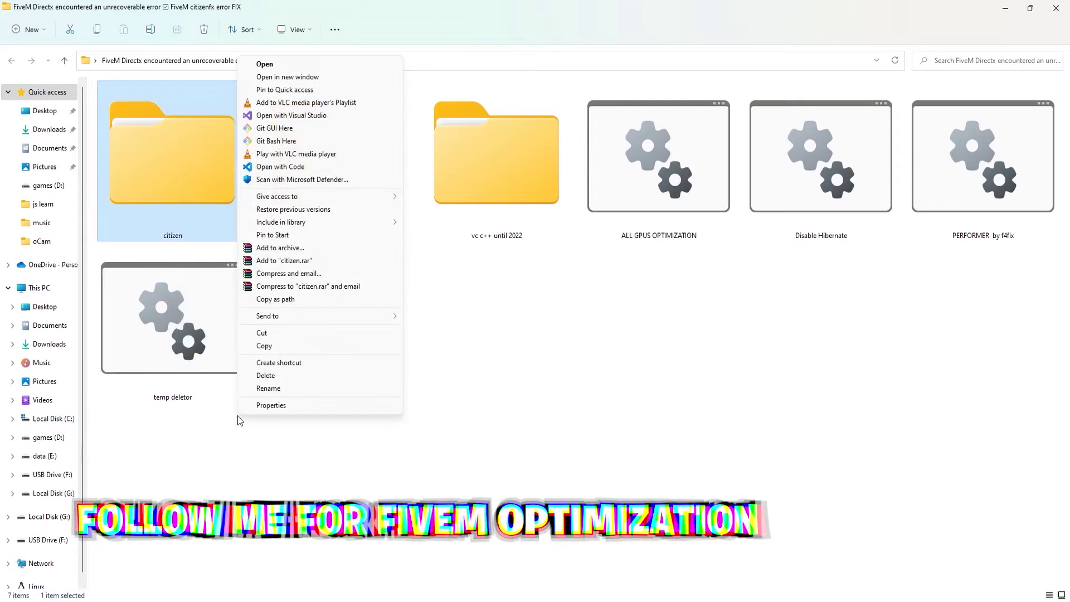
pyautogui.click(264, 346)
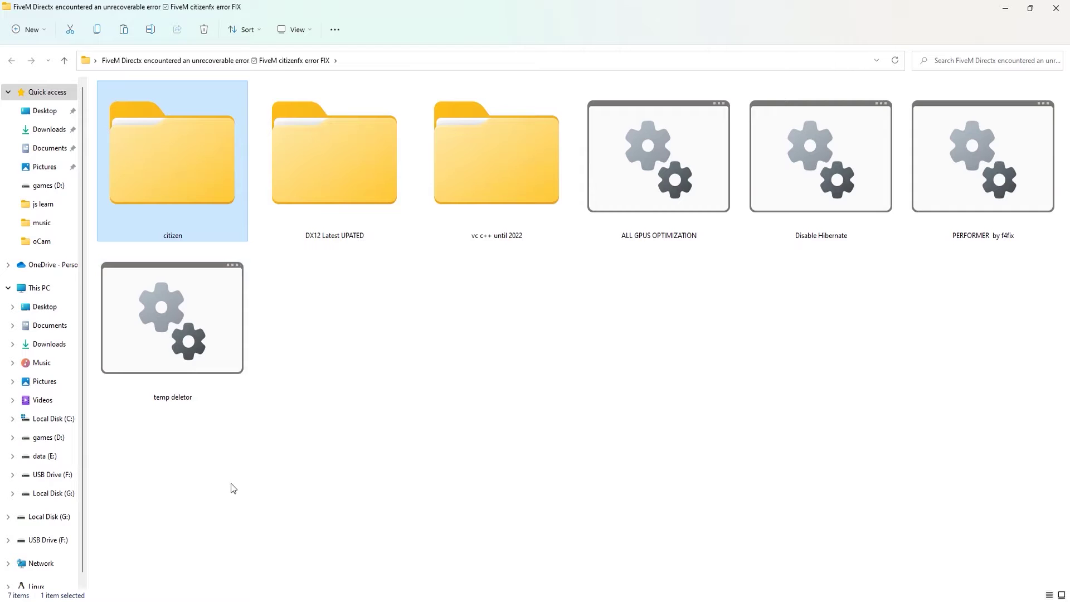
# Find FiveM on the system, trace its shortcut to the install location, and open FiveM Application Data in a new window
pyautogui.press('super')
pyautogui.write('f')
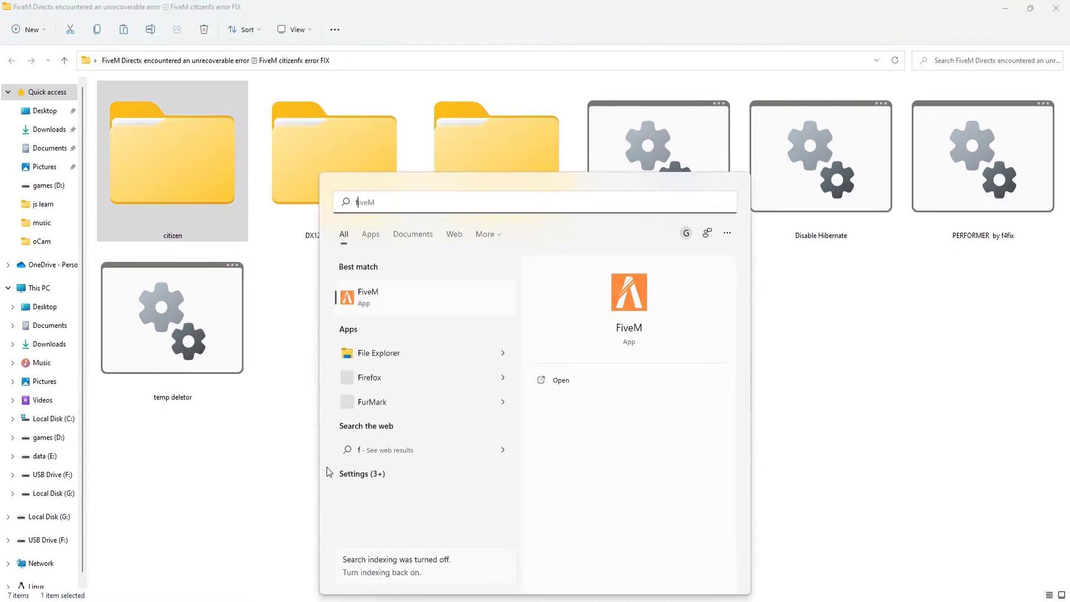
pyautogui.rightClick(376, 303)
pyautogui.click(428, 341)
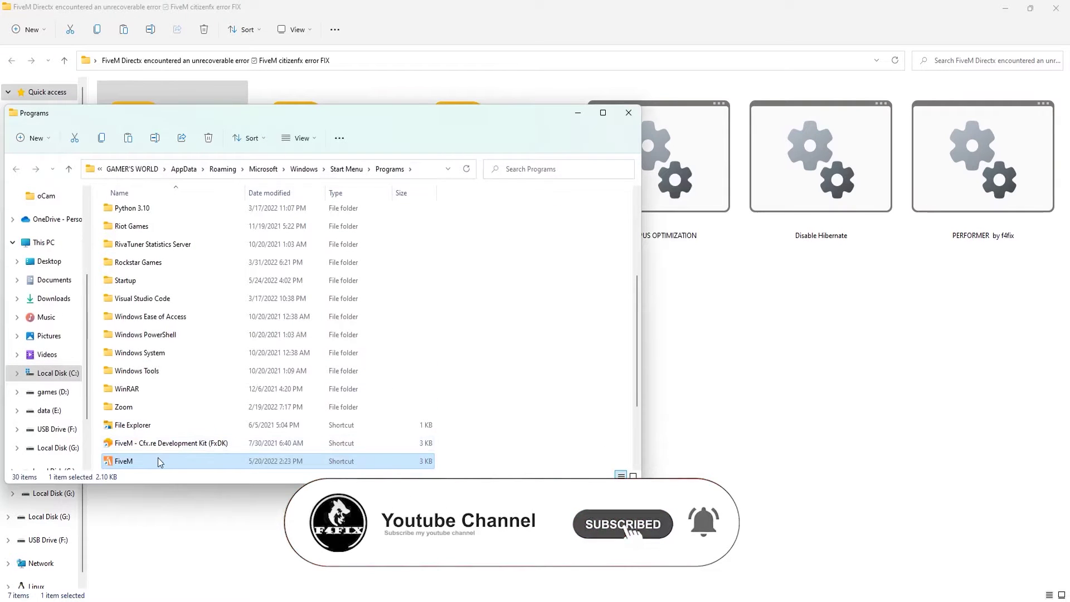
pyautogui.rightClick(158, 461)
pyautogui.click(217, 326)
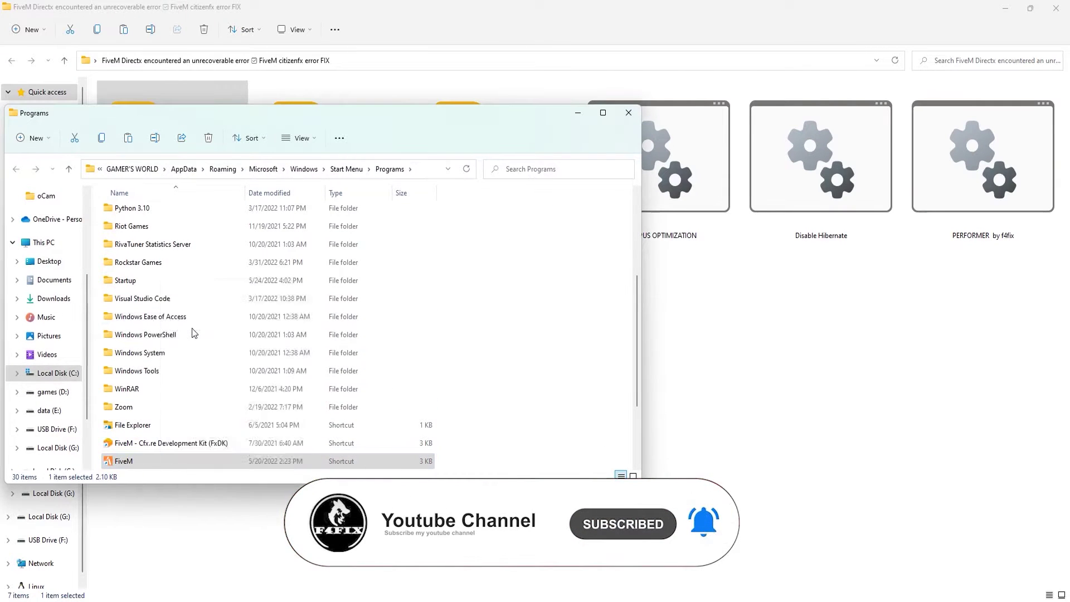
pyautogui.rightClick(179, 293)
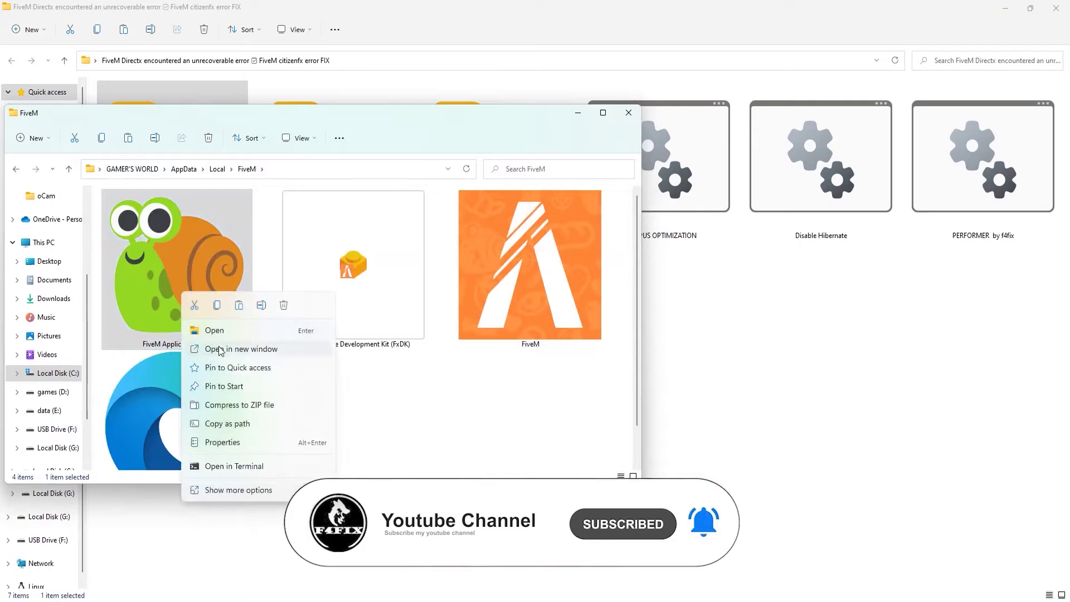
pyautogui.click(223, 350)
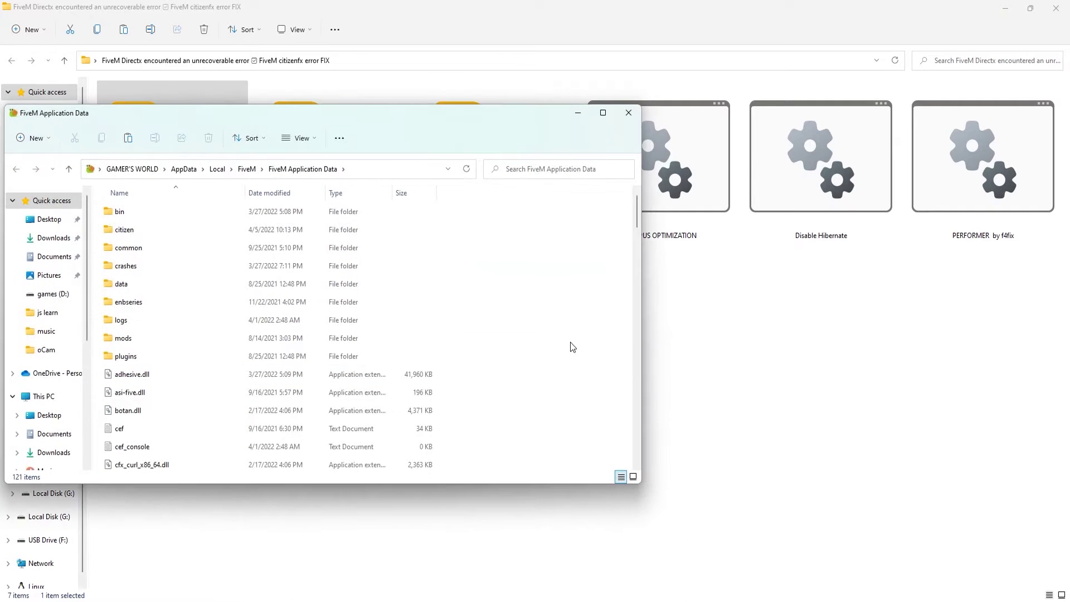
# Paste the copied citizen folder into FiveM Application Data and close the FiveM folder windows
pyautogui.rightClick(569, 344)
pyautogui.click(586, 356)
pyautogui.click(200, 212)
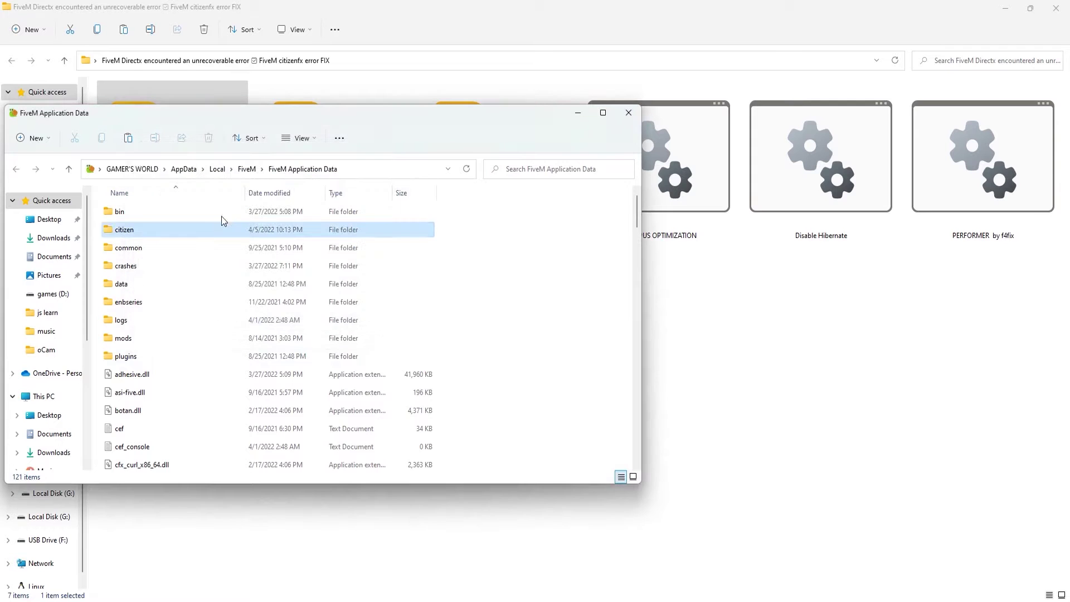
pyautogui.click(180, 228)
pyautogui.click(628, 113)
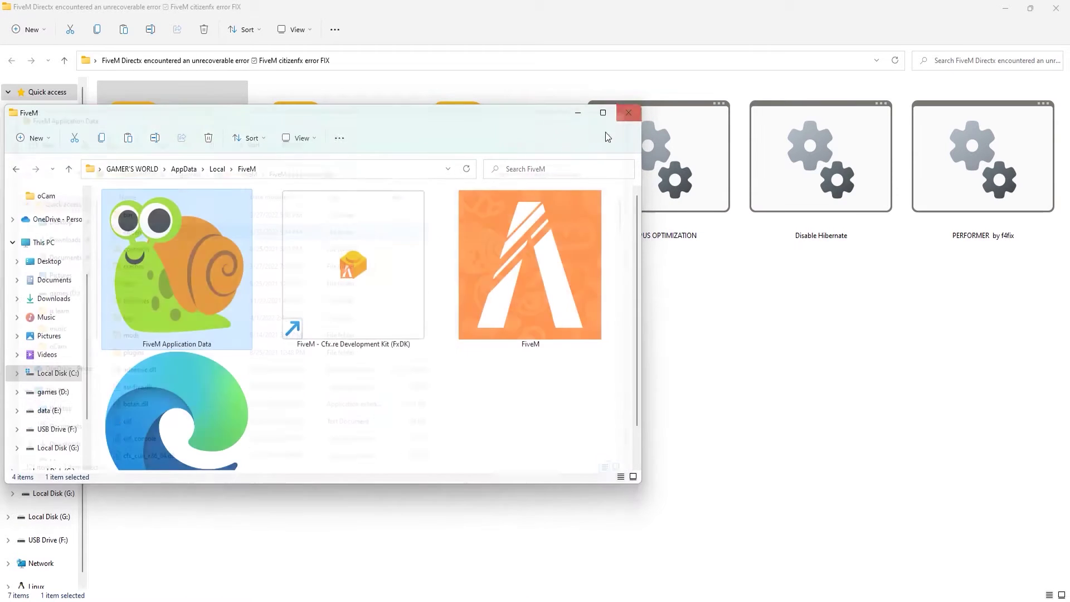
pyautogui.click(625, 115)
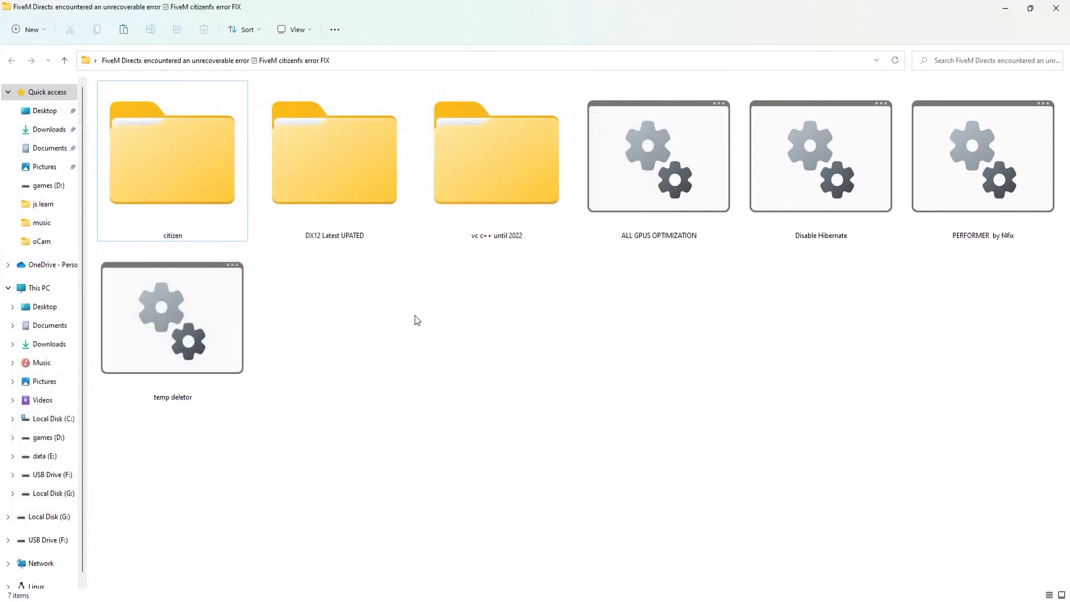
# Run the temp deletor batch file as administrator and dismiss its console once it finishes
pyautogui.rightClick(185, 348)
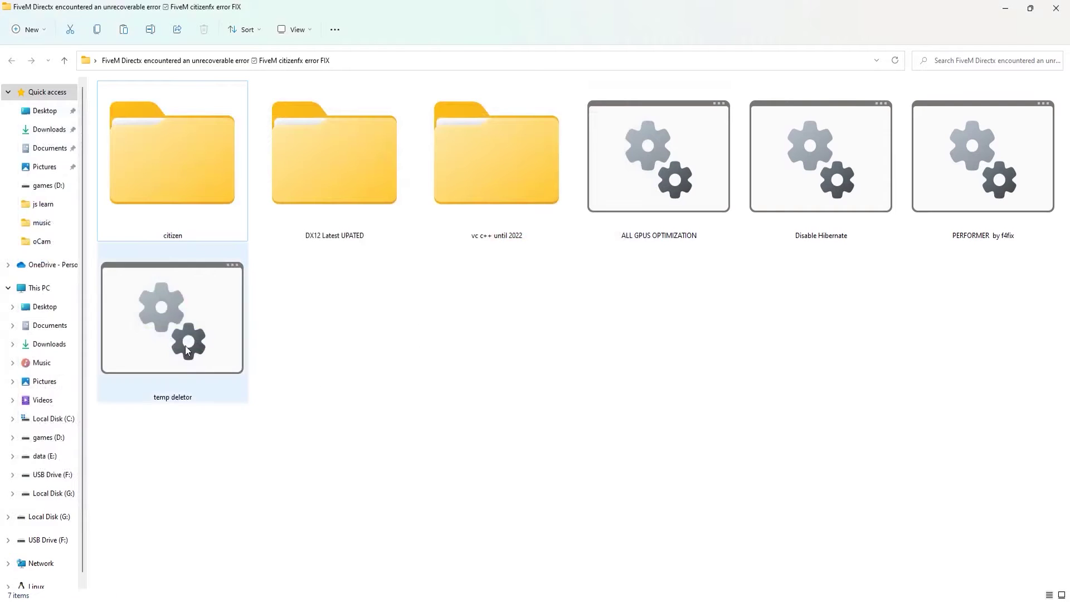
pyautogui.click(220, 405)
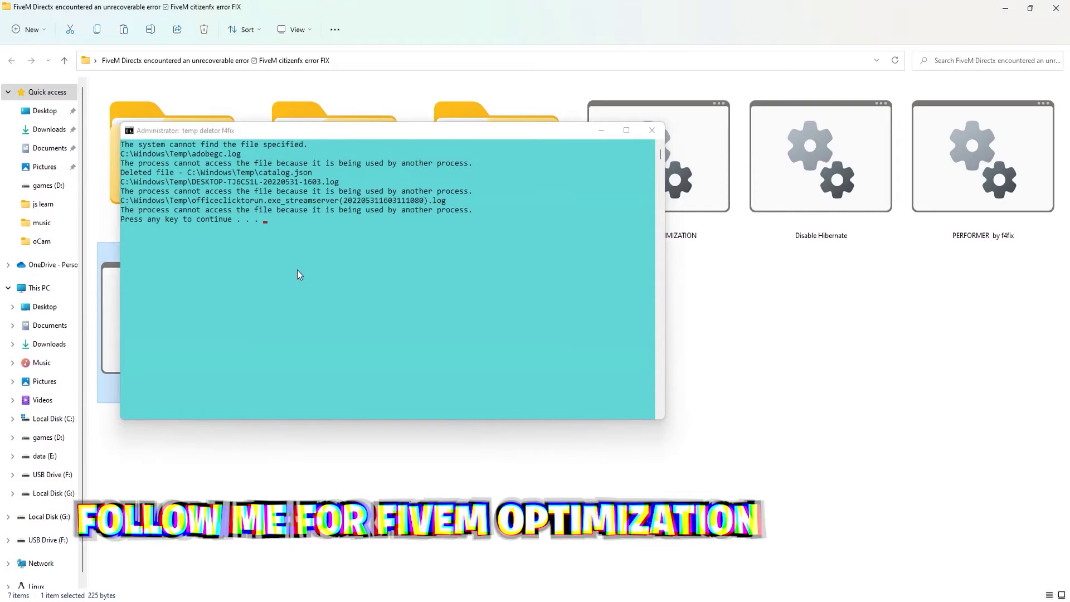
pyautogui.press('Return')
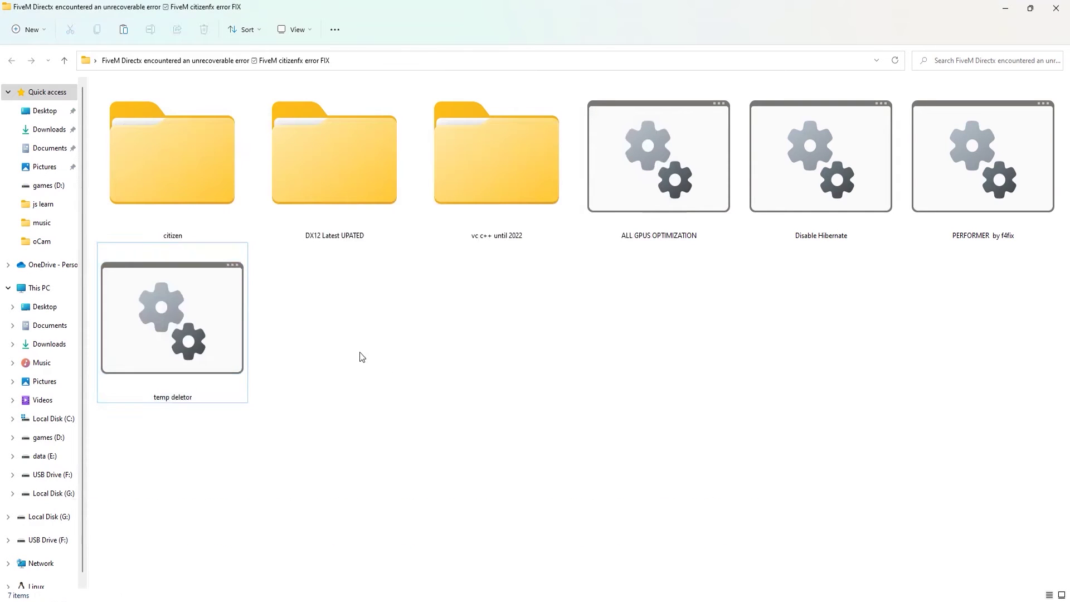
# Run the Disable Hibernate script as administrator and dismiss its console
pyautogui.rightClick(861, 172)
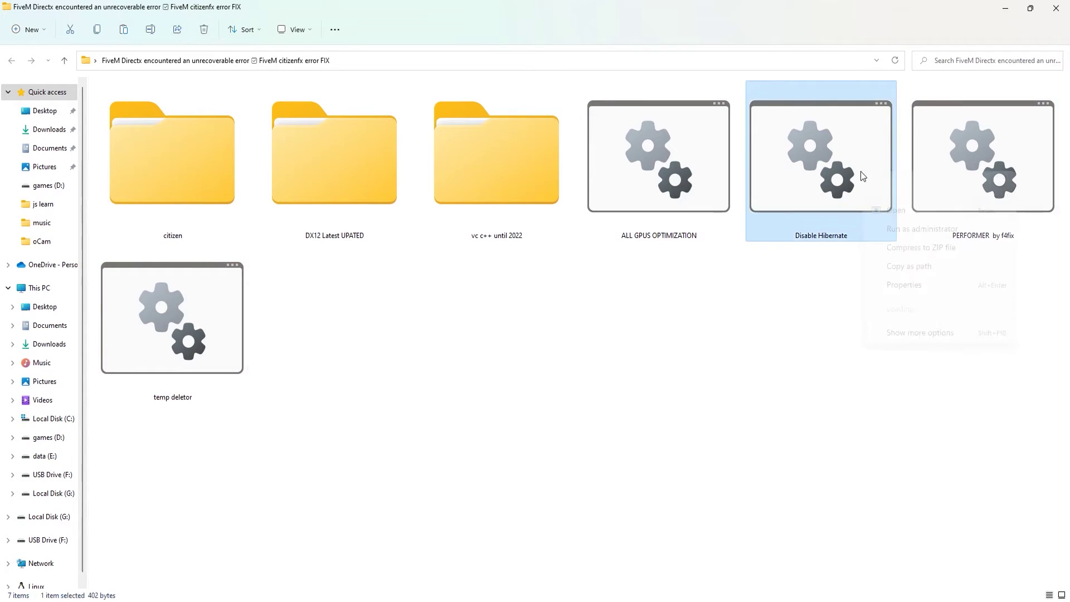
pyautogui.click(892, 229)
pyautogui.press('Return')
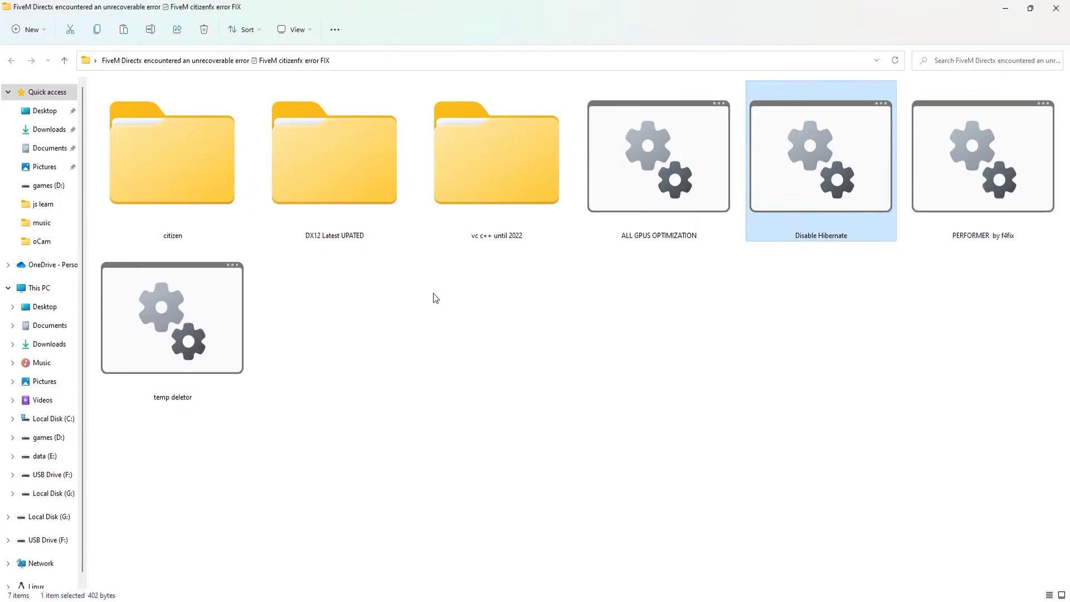
# Run ALL GPUS OPTIMIZATION as administrator and start option 1, GO FOR OPTIMIZATION
pyautogui.rightClick(732, 187)
pyautogui.rightClick(659, 183)
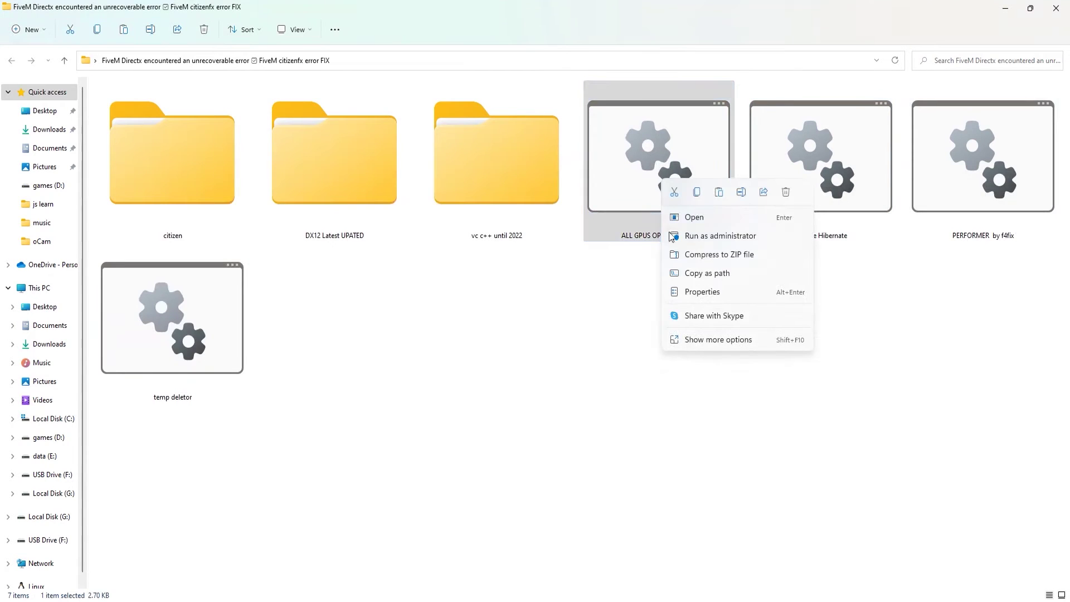
pyautogui.click(670, 235)
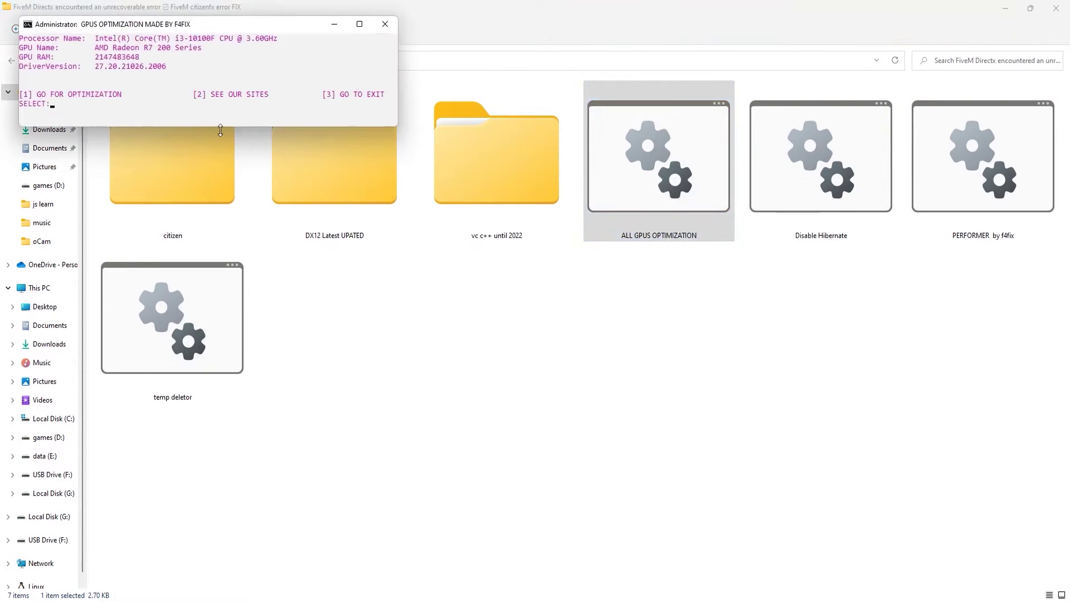
pyautogui.click(221, 106)
pyautogui.write('1')
pyautogui.press('Return')
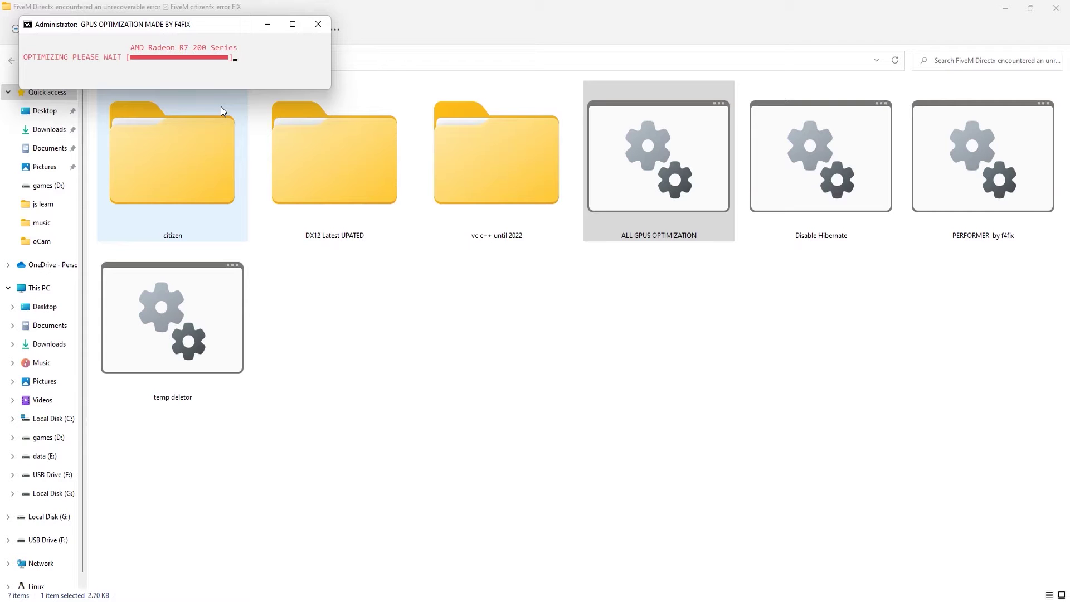
# Once the GPU optimization finishes, answer its prompt with option 1 and close the optimizer console
pyautogui.moveTo(200, 19); pyautogui.dragTo(323, 68)
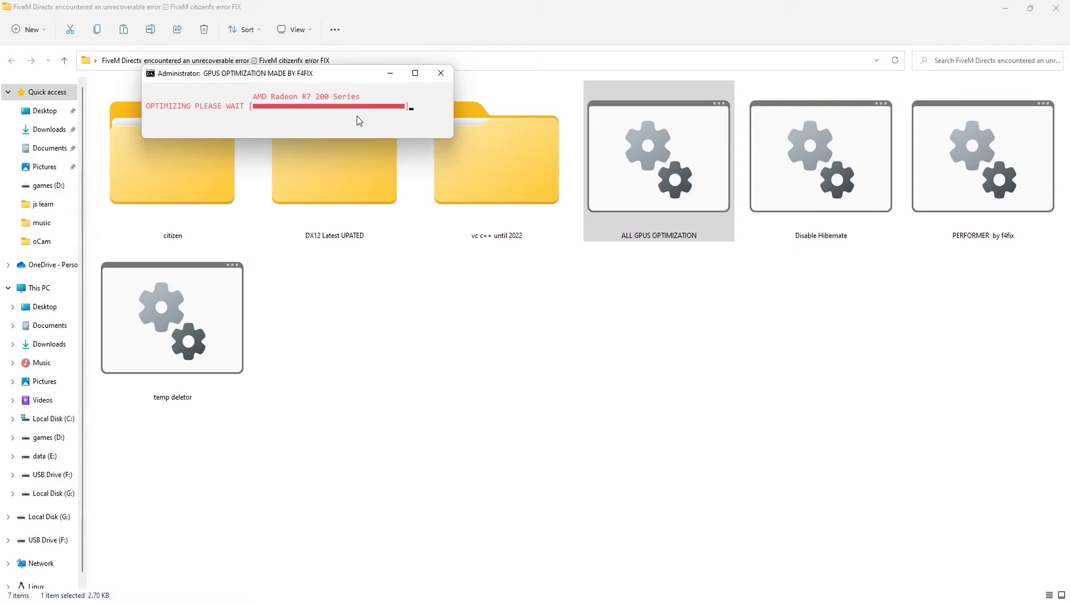
pyautogui.write('1')
pyautogui.press('Return')
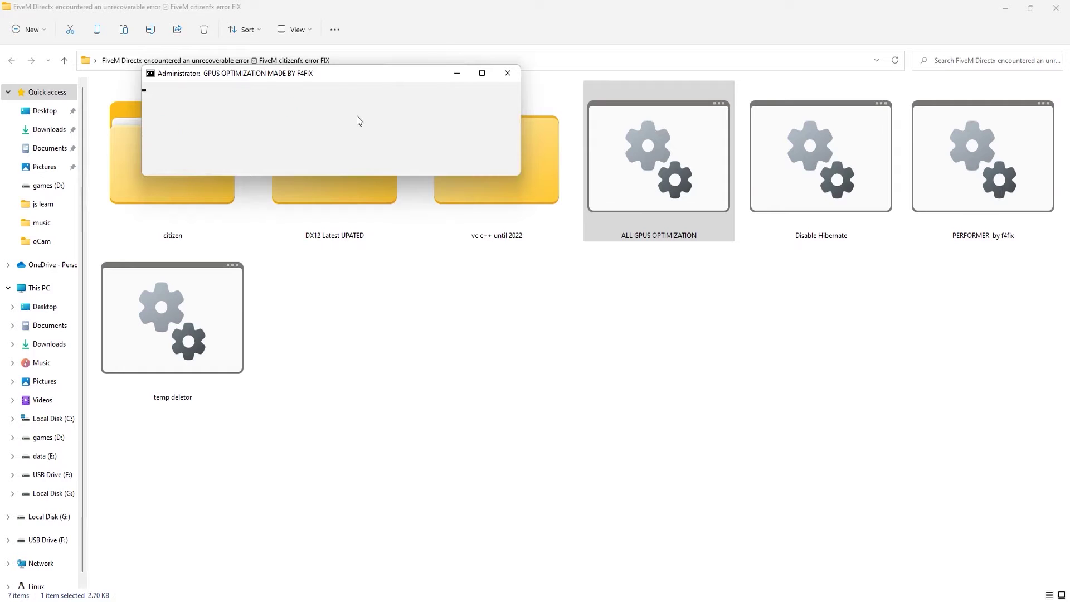
pyautogui.click(508, 73)
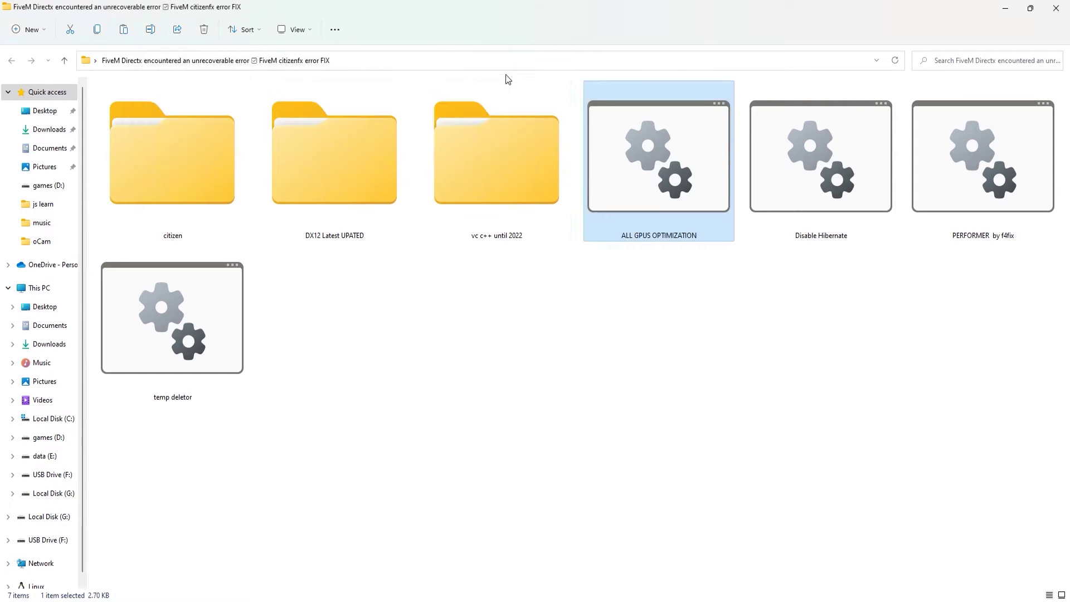
pyautogui.click(730, 370)
# Run PERFORMER by f4fix as administrator, go to disable services, and disable the services under option 1
pyautogui.rightClick(1002, 195)
pyautogui.click(949, 241)
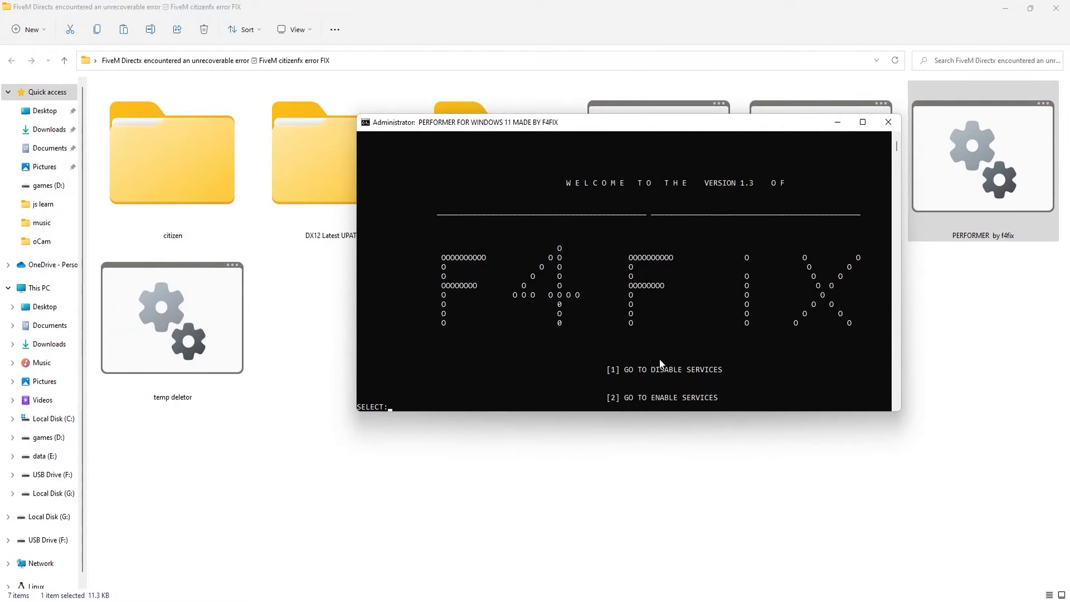
pyautogui.write('1')
pyautogui.press('Return')
pyautogui.write('1')
pyautogui.press('Return')
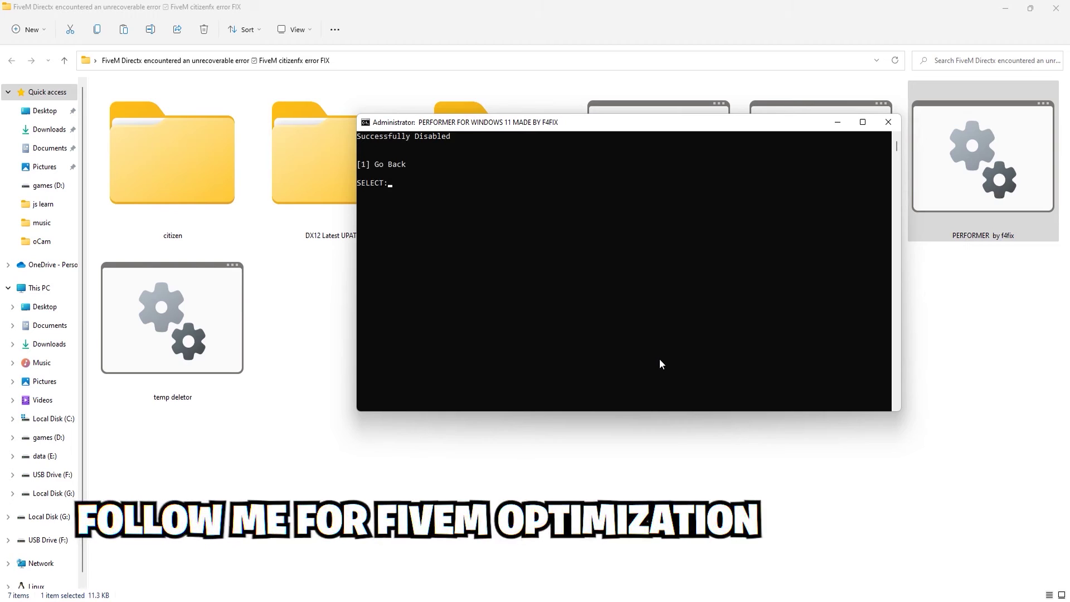
# Go back to the PERFORMER list of services and disable the ones under option 2
pyautogui.write('1')
pyautogui.press('Return')
pyautogui.write('2')
pyautogui.press('Return')
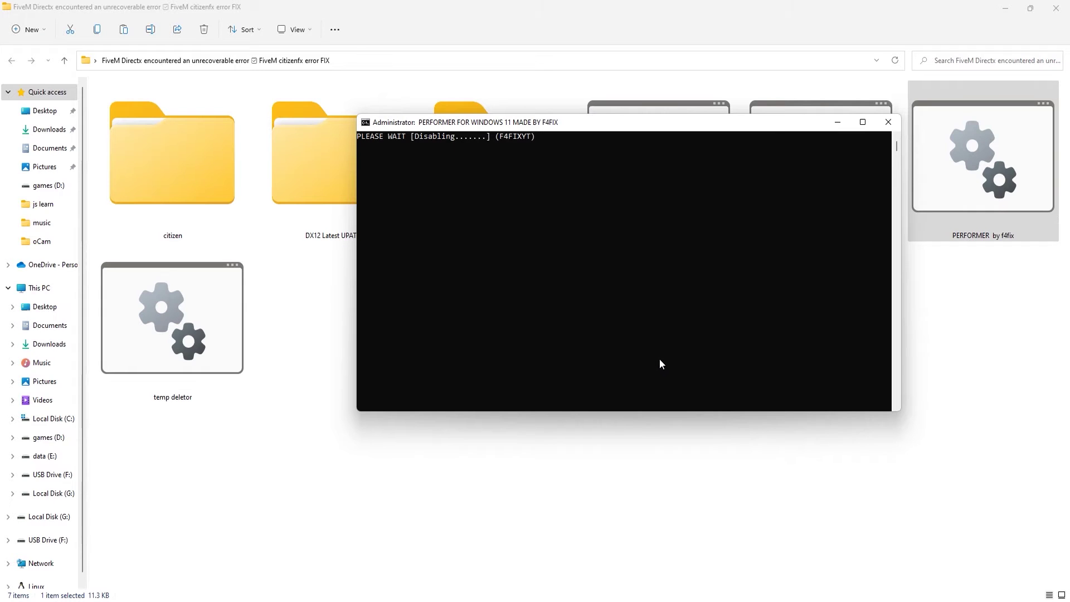
# Go back to the PERFORMER list of services and disable the NFC/UHS services under option 3
pyautogui.write('1')
pyautogui.press('Return')
pyautogui.write('4')
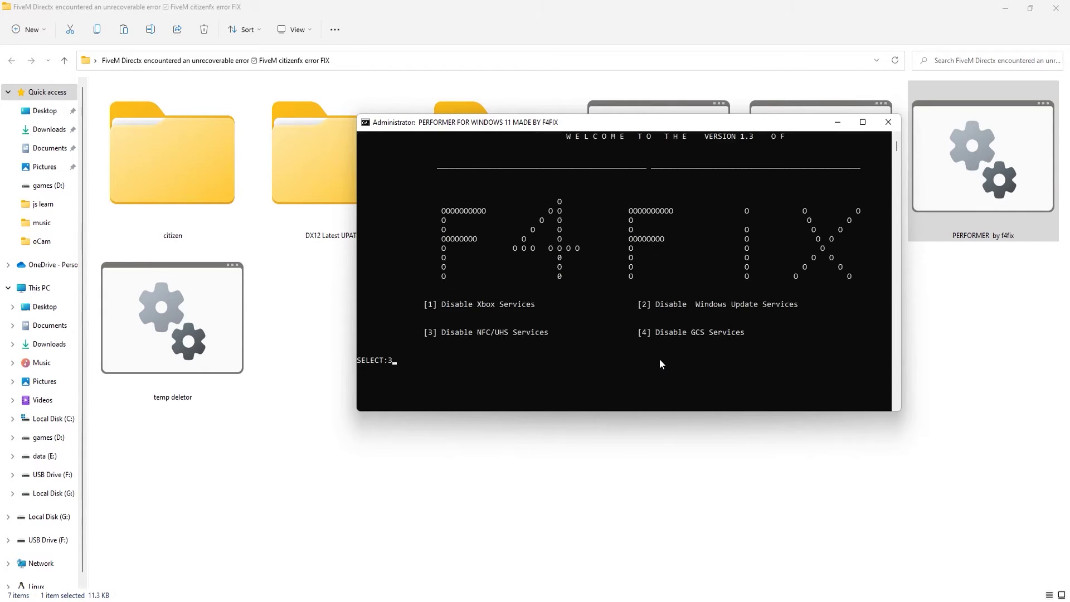
pyautogui.press('Return')
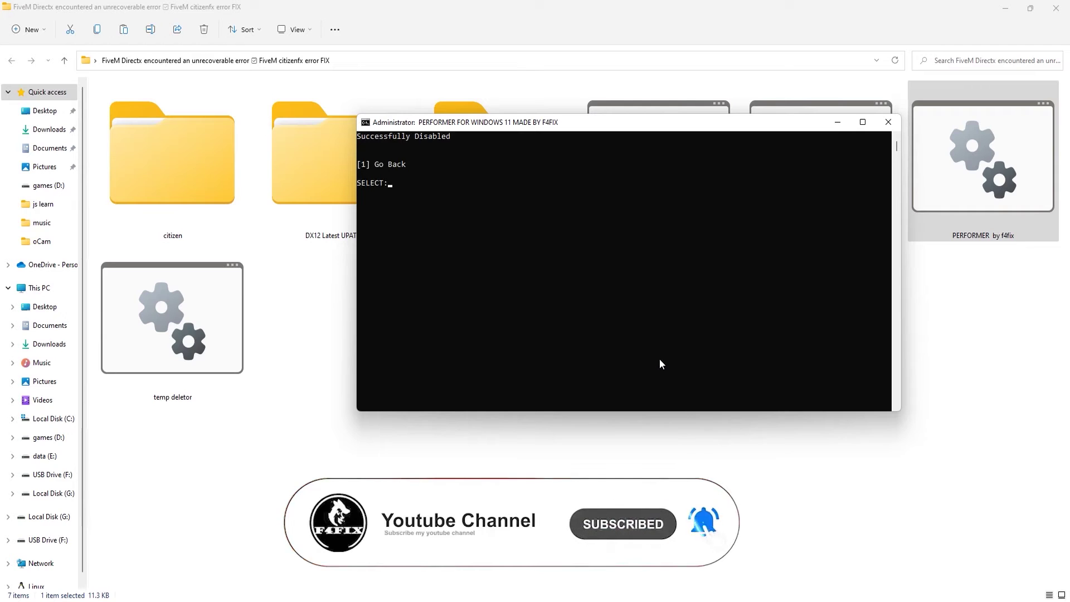
# Return to the PERFORMER service list and disable the remaining group of services
pyautogui.write('1')
pyautogui.press('Return')
pyautogui.write('2')
pyautogui.press('Return')
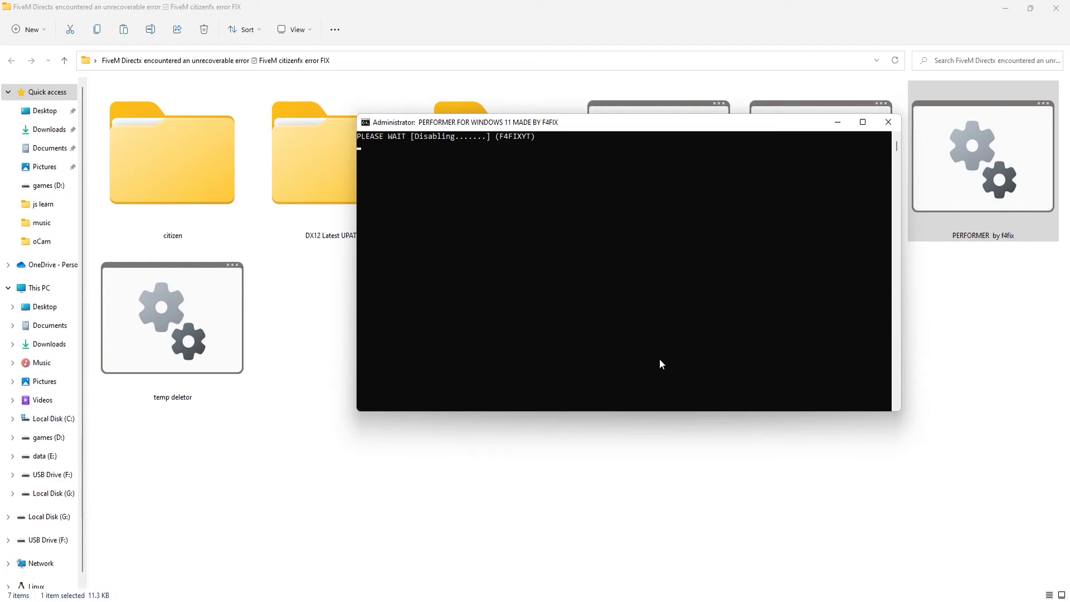
# Go back to the service list once the disabling finishes and close the PERFORMER console
pyautogui.write('1')
pyautogui.press('Return')
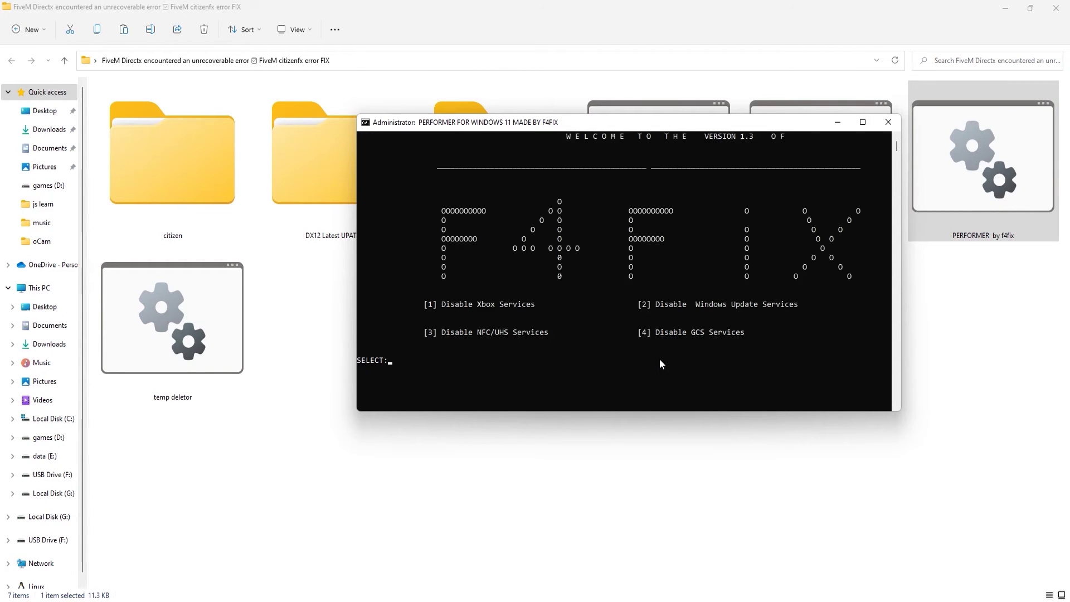
pyautogui.click(889, 121)
pyautogui.click(661, 389)
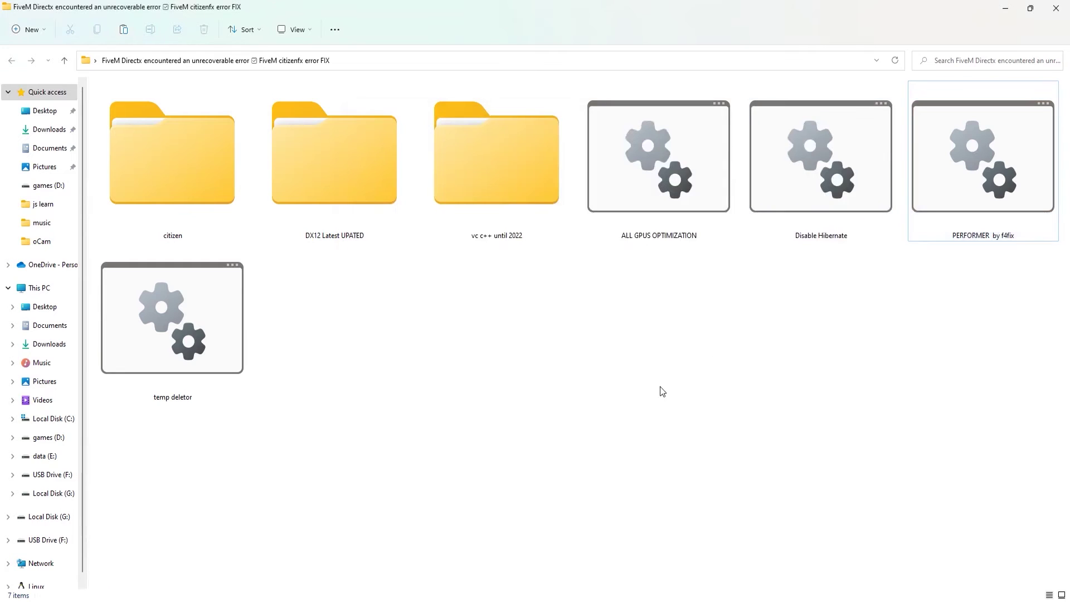
# Try to install DirectX with dxwebsetup from the DX12 Latest UPATED folder, accepting the agreement and excluding the Bing Bar
pyautogui.doubleClick(328, 167)
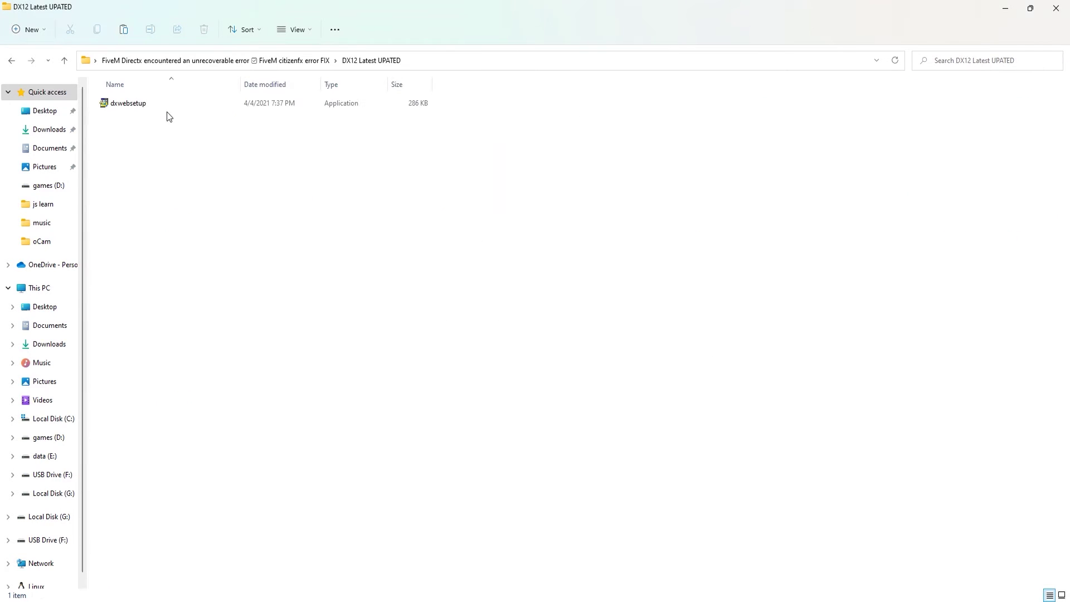
pyautogui.doubleClick(166, 106)
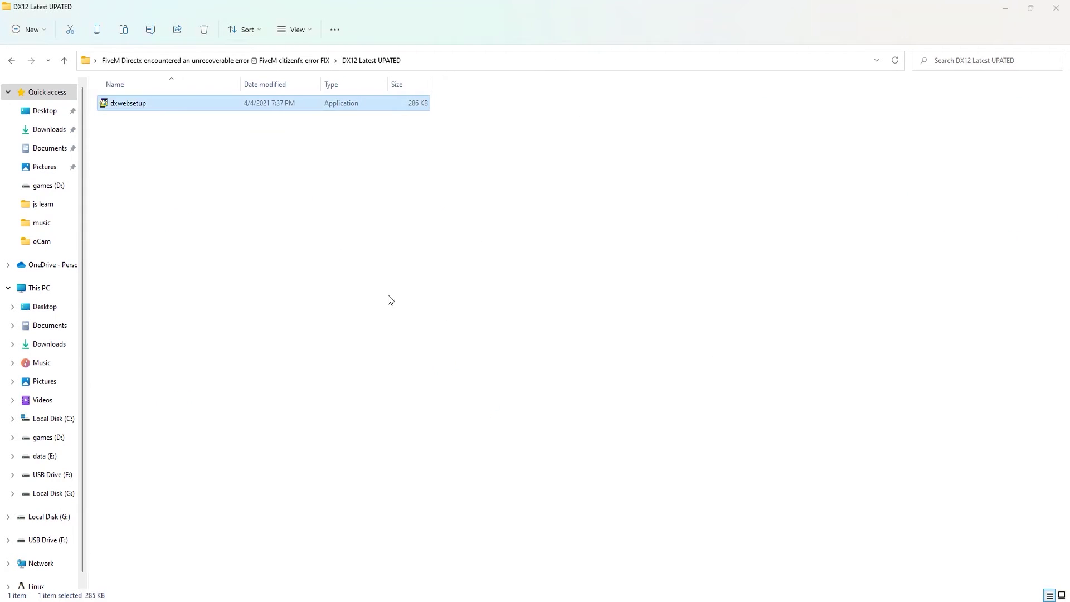
pyautogui.click(191, 215)
pyautogui.click(256, 255)
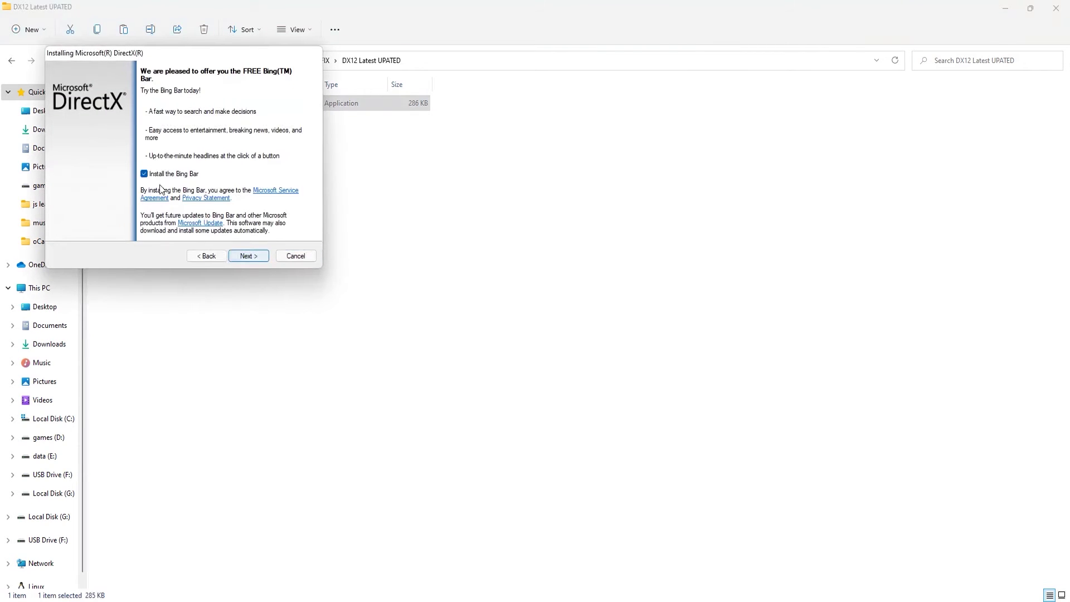
pyautogui.click(144, 174)
pyautogui.click(249, 255)
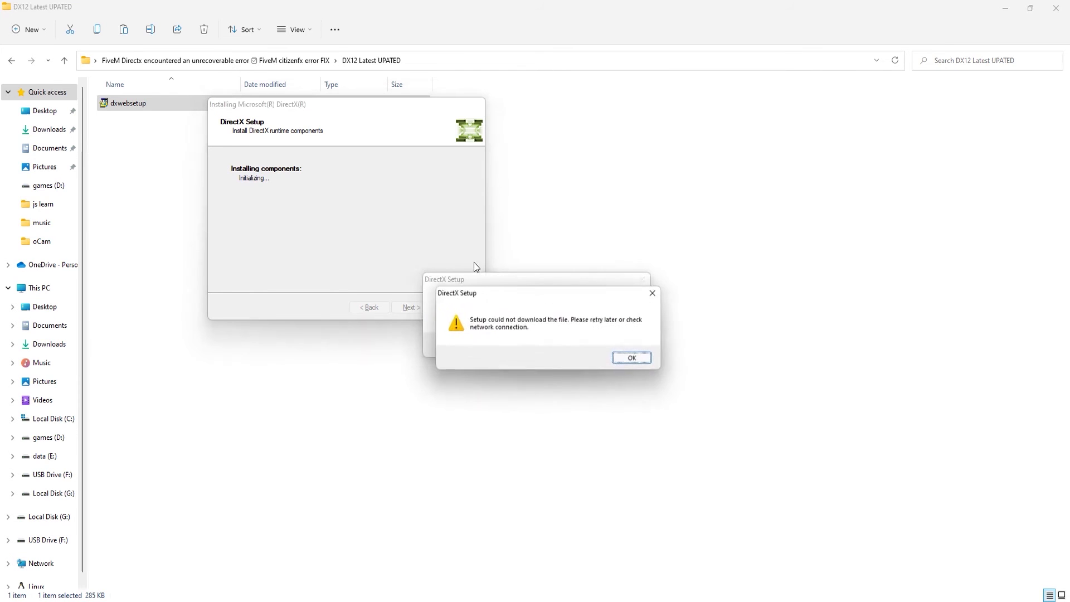
# Dismiss the DirectX Setup error messages and finish the installer
pyautogui.click(608, 363)
pyautogui.click(574, 345)
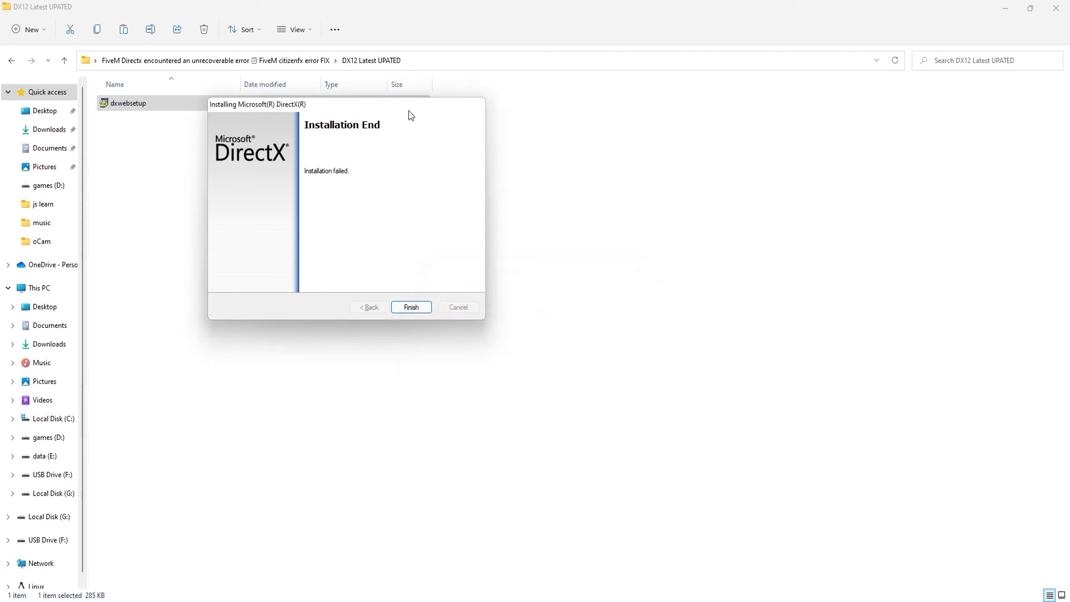
pyautogui.click(411, 307)
# Return to the fix pack folder, open vc c++ until 2022, and run install_all as administrator
pyautogui.press('BackSpace')
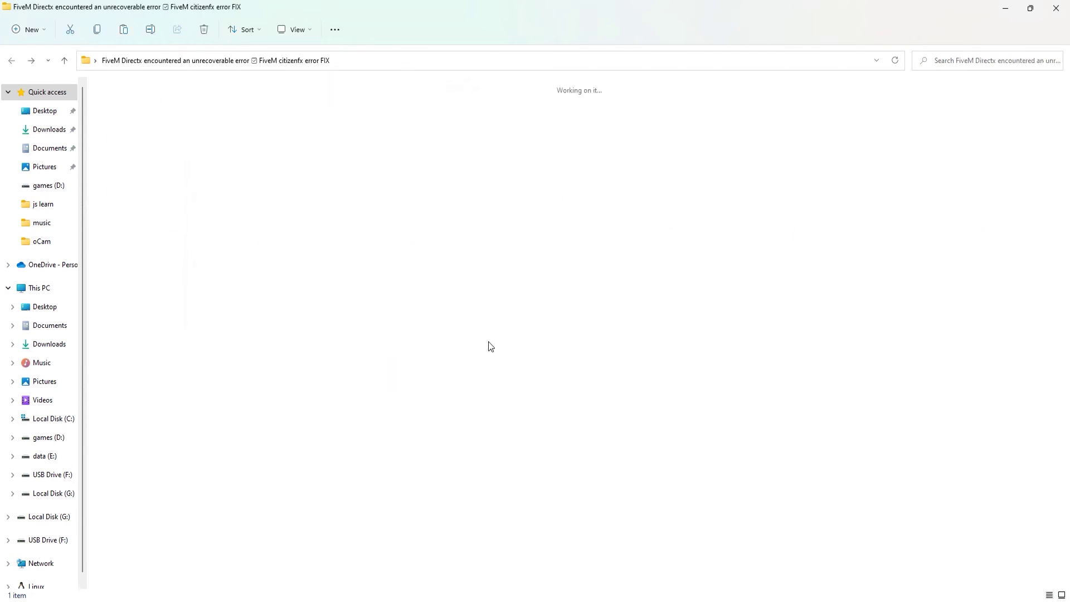
pyautogui.doubleClick(494, 195)
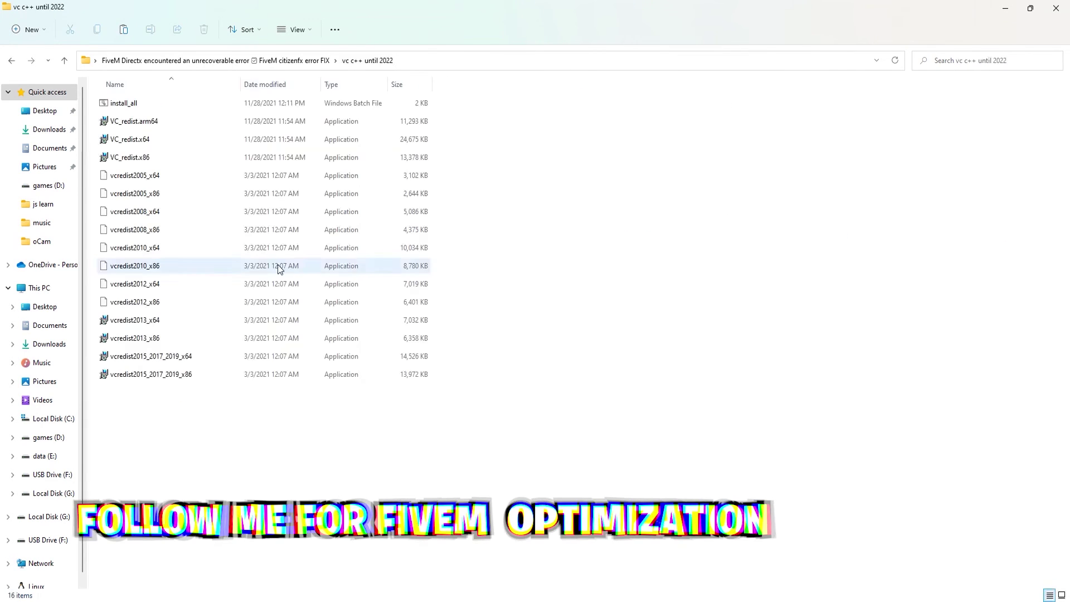
pyautogui.click(133, 103)
pyautogui.rightClick(133, 102)
pyautogui.click(174, 156)
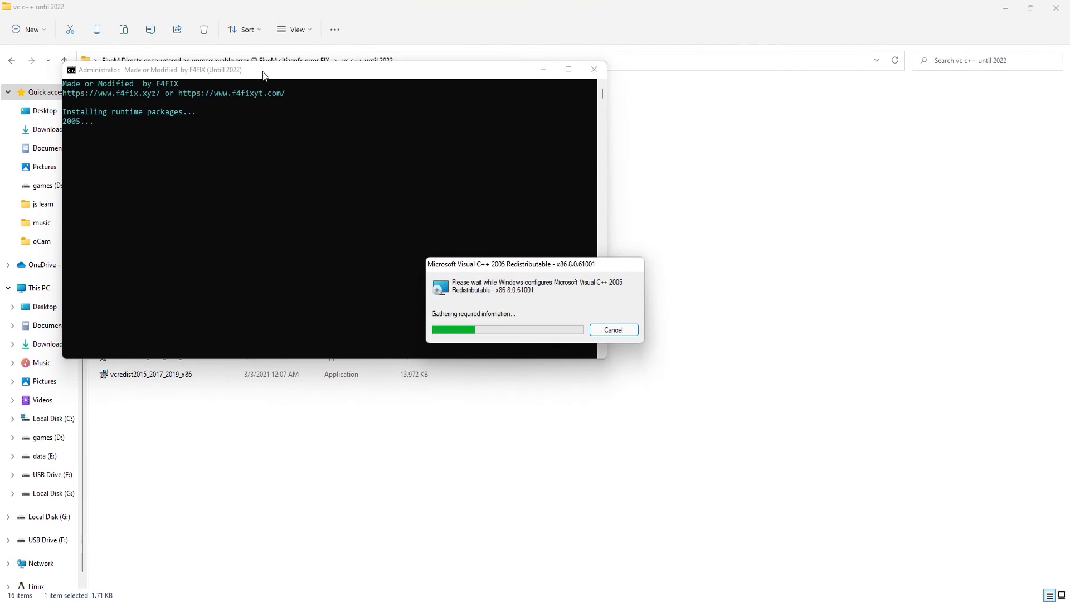
# Dismiss the extraction errors during the Visual C++ package installation and move the console and the 2012 Redistributable setup window aside
pyautogui.moveTo(363, 92); pyautogui.dragTo(255, 61)
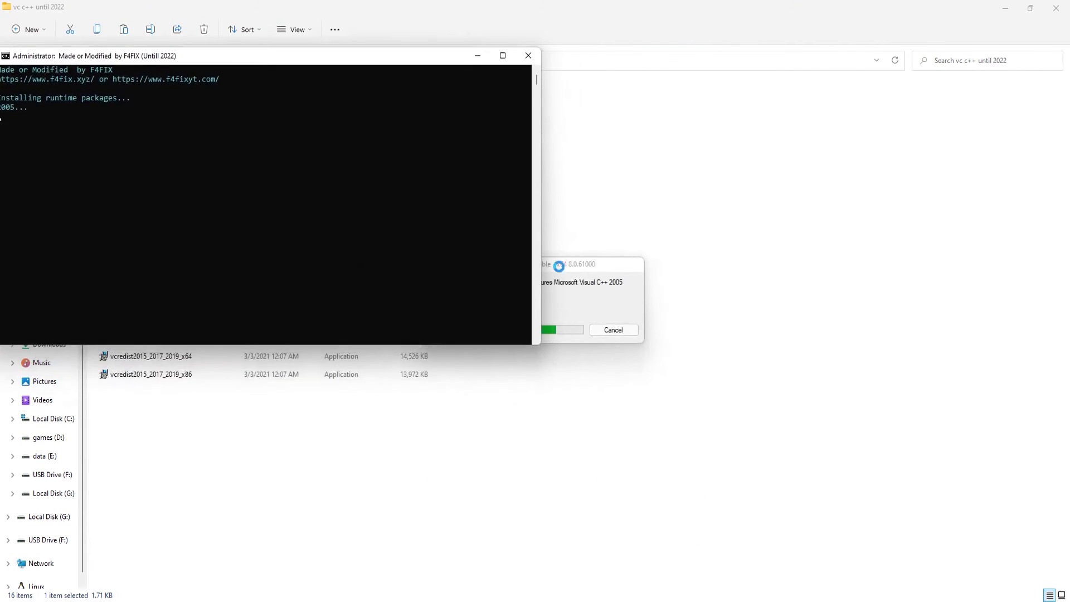
pyautogui.click(573, 273)
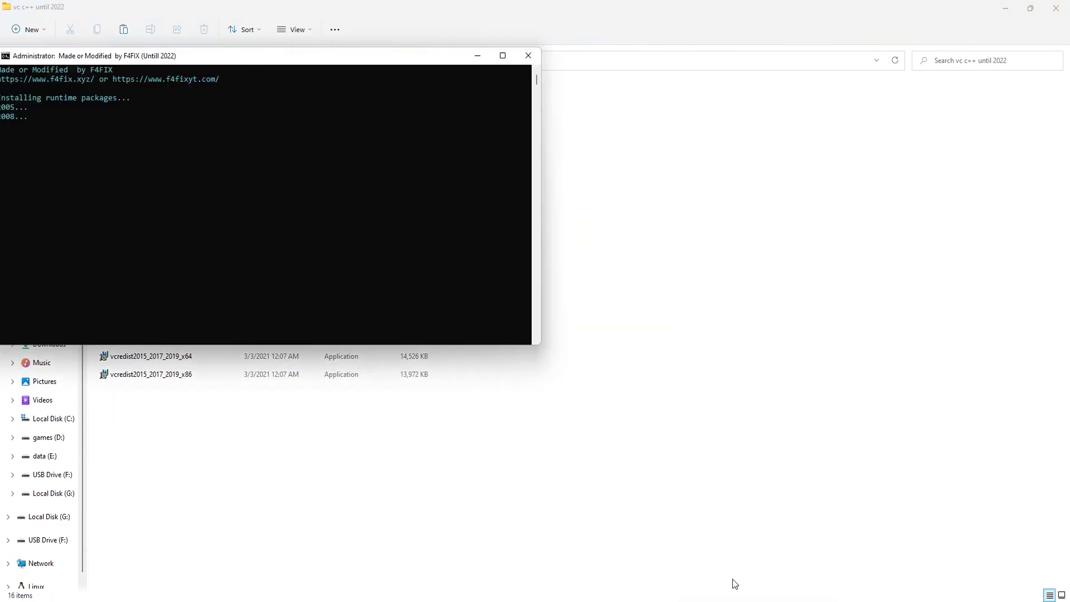
pyautogui.moveTo(249, 61); pyautogui.dragTo(485, 91)
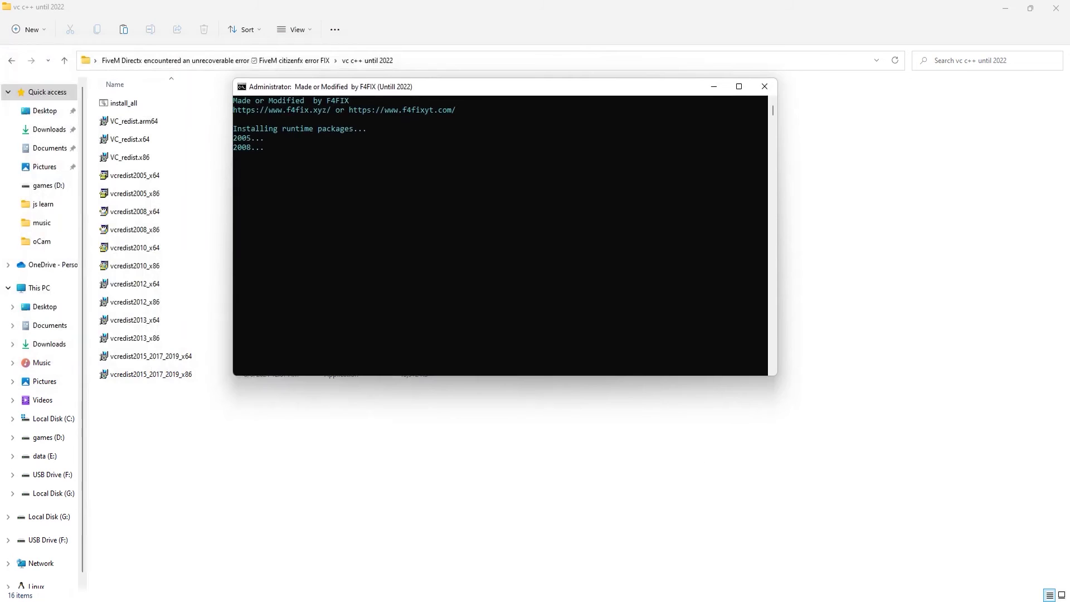
pyautogui.click(595, 347)
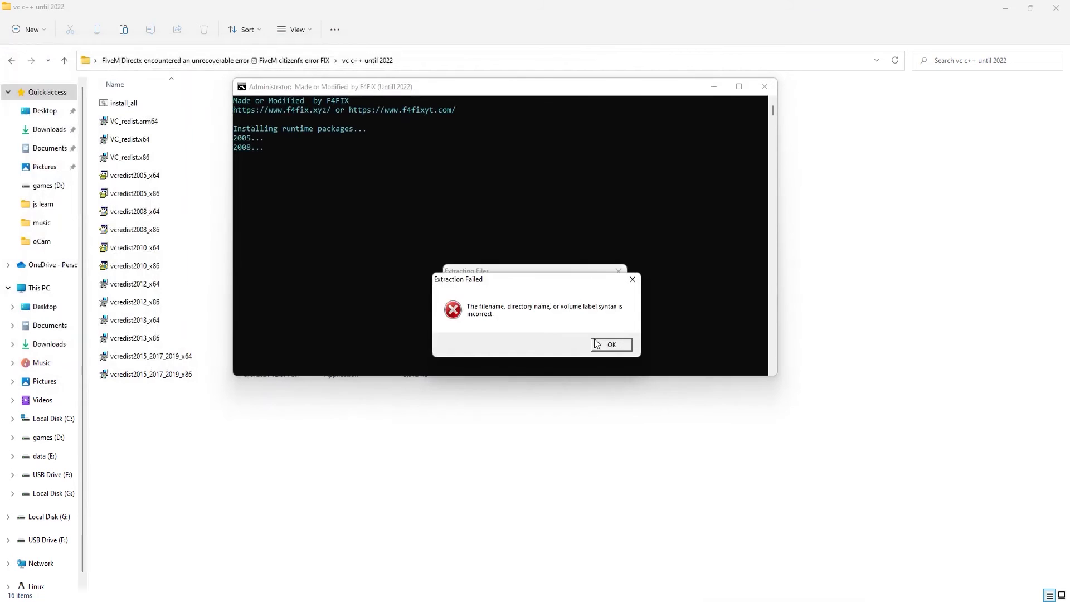
pyautogui.click(613, 345)
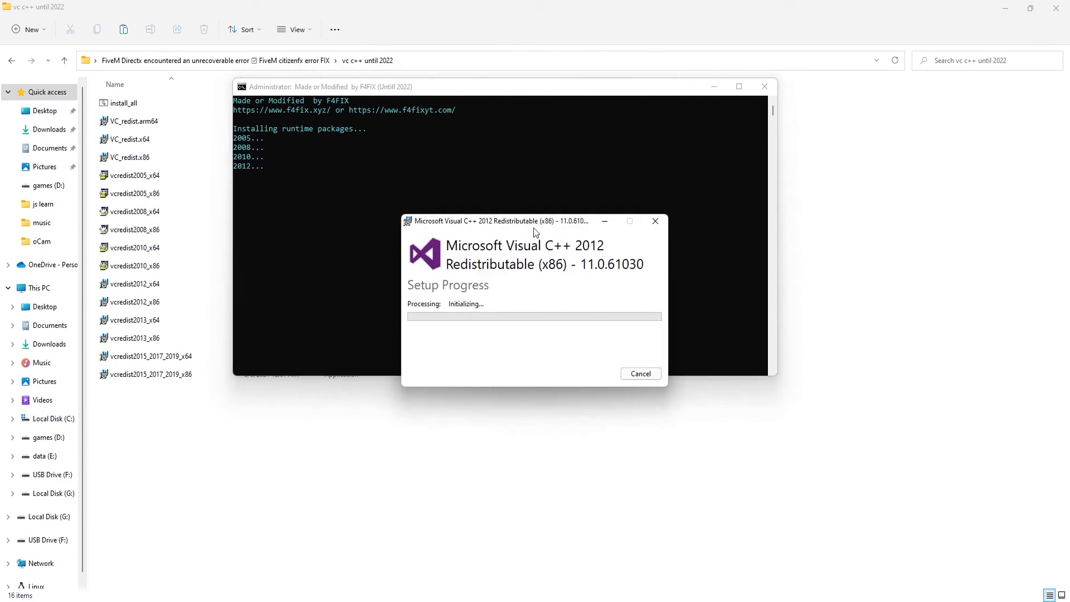
pyautogui.moveTo(534, 222); pyautogui.dragTo(676, 186)
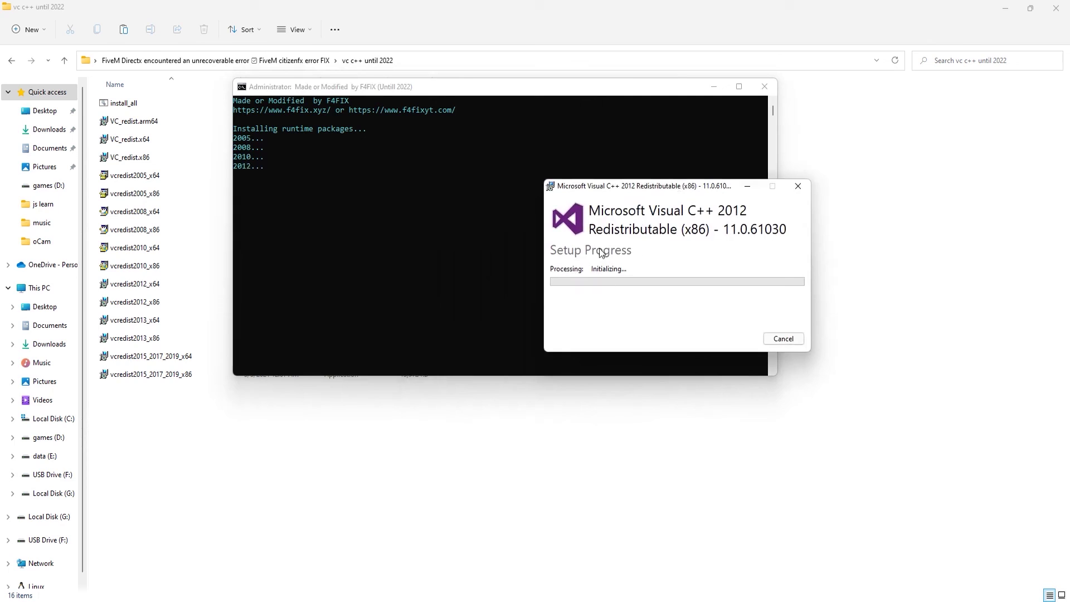